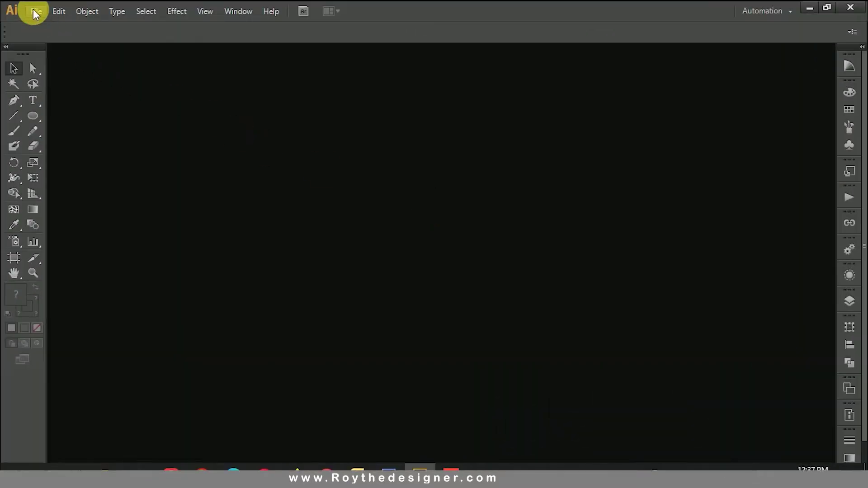
Step: Create a new document named 'BIRD LOGO DESIGN TUTORIAL' with units set to inches
left_click(34, 10)
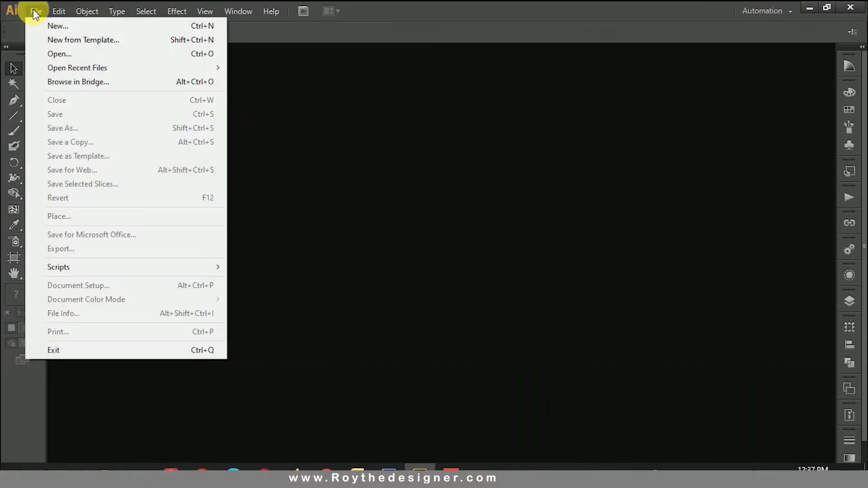
left_click(43, 24)
type("BIRD LOGO DESIGN TUT")
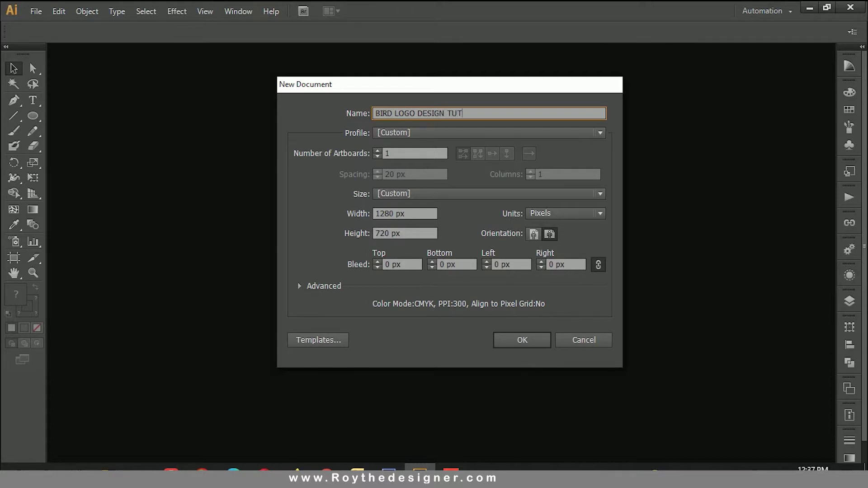
type("ORIAL")
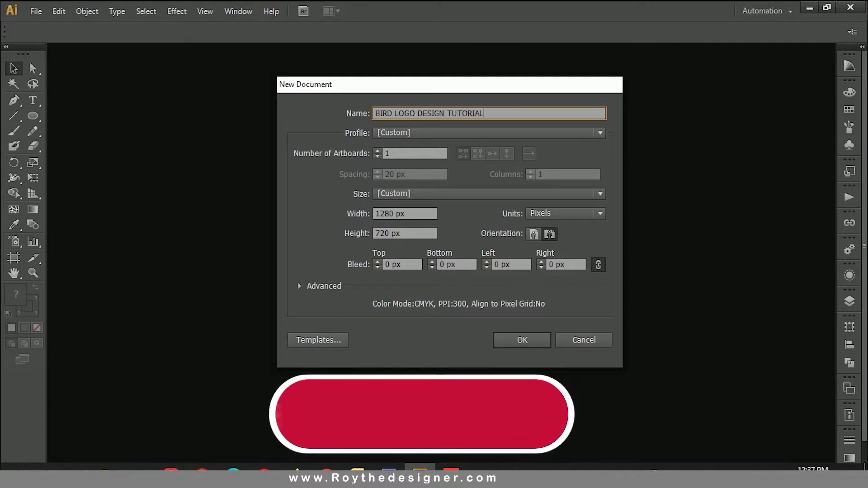
left_click(536, 214)
left_click(546, 253)
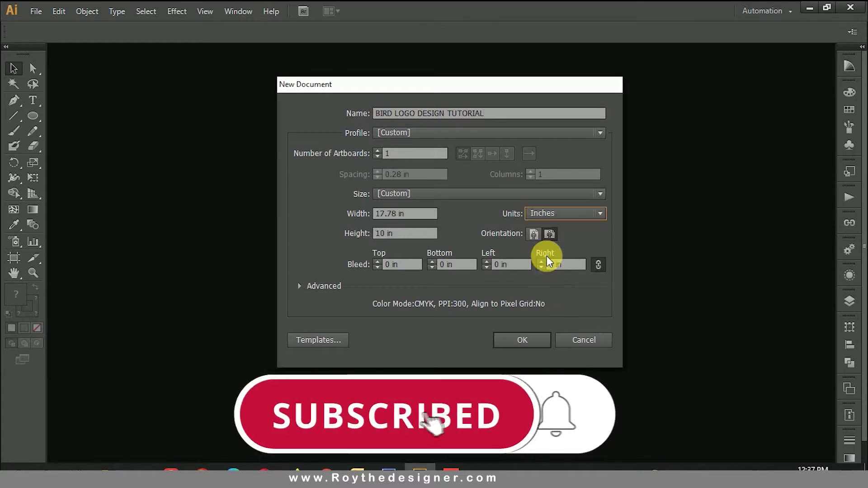
left_click(538, 339)
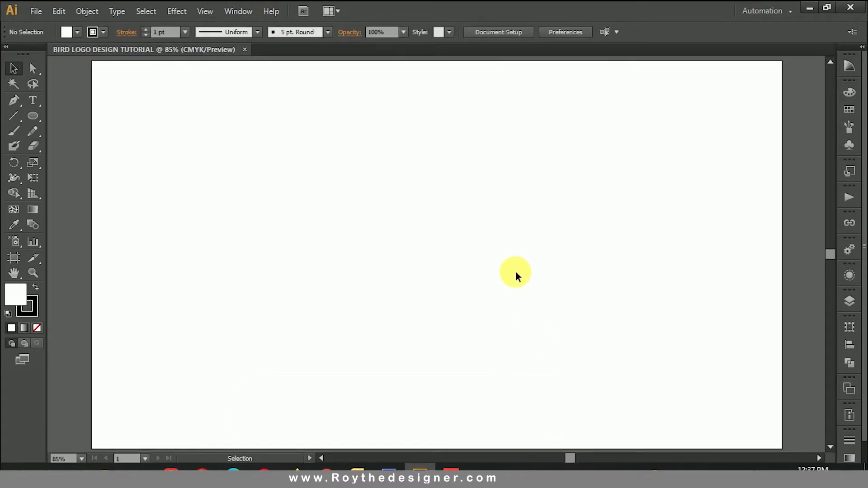
Step: Show rulers and fit the whole artboard in the window
left_click(210, 14)
mouse_move(319, 265)
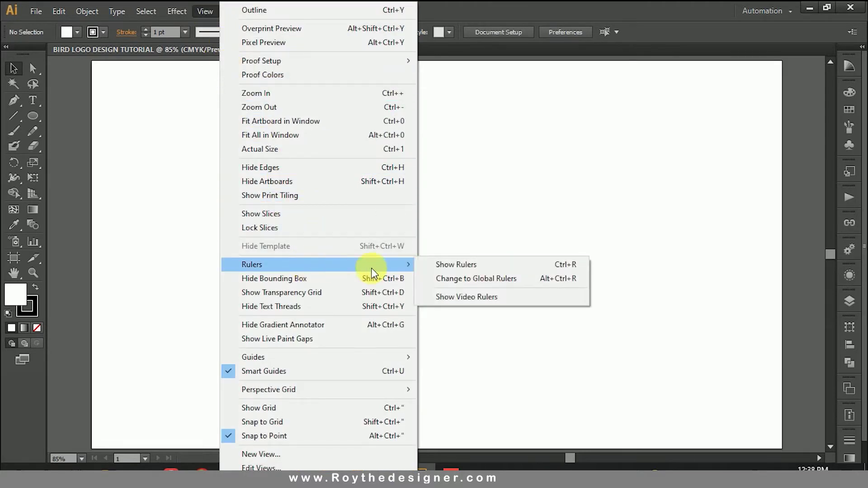
left_click(466, 265)
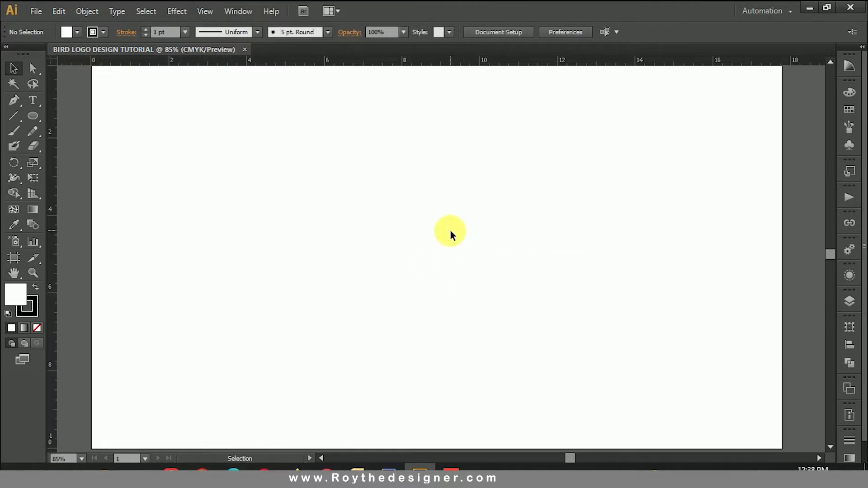
key("ctrl+0")
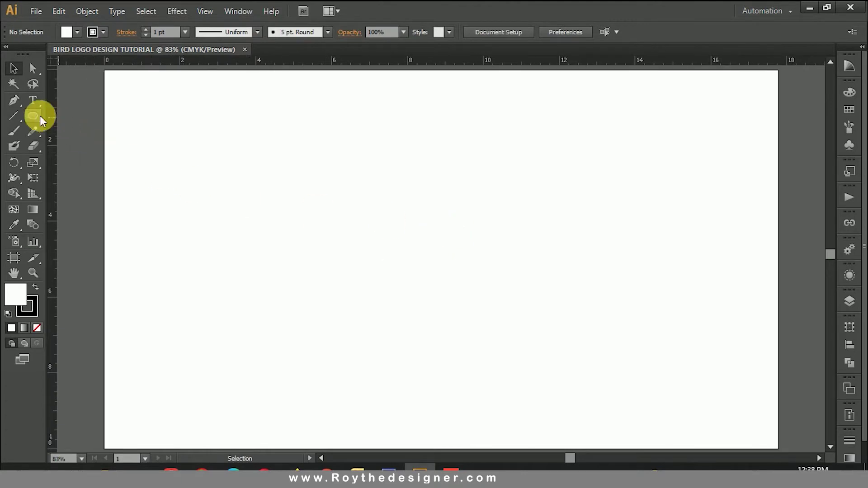
Step: Draw a 4 in by 4 in circle on the artboard with the Ellipse tool
left_click(36, 116)
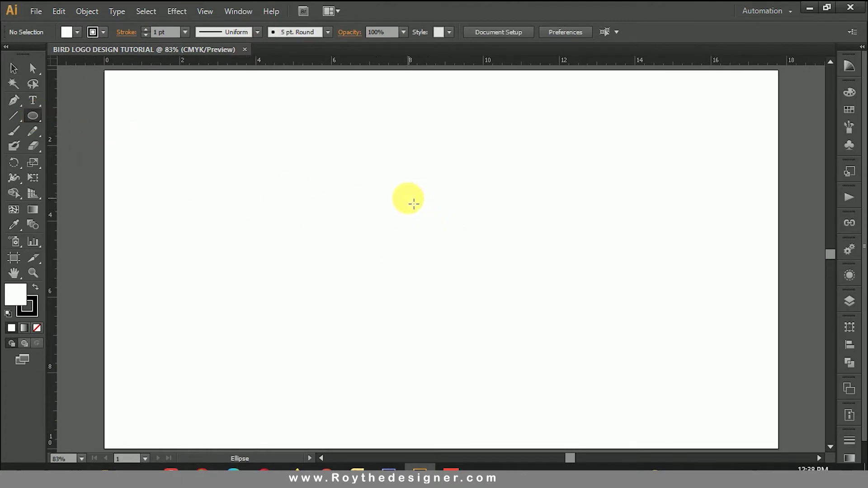
left_click(393, 201)
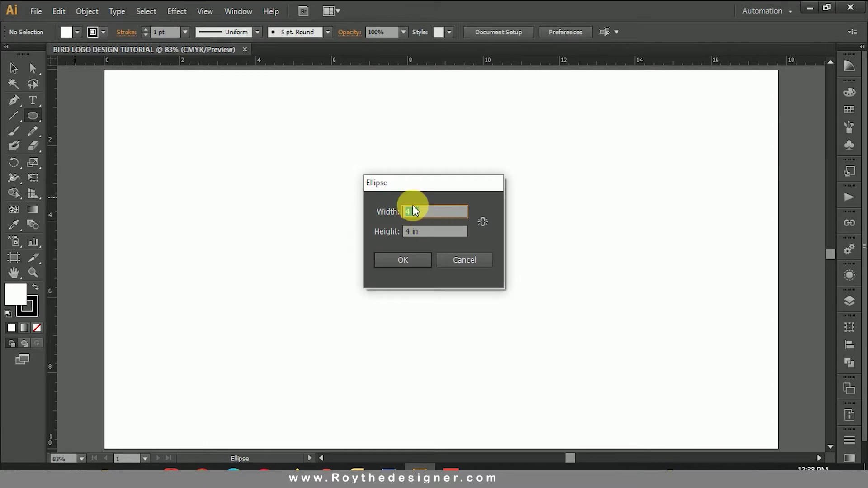
type("4")
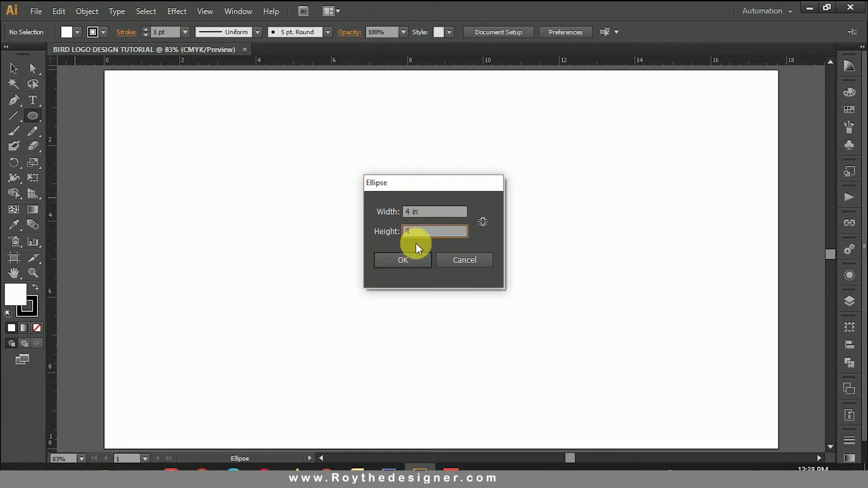
left_click(410, 258)
Step: Set the circle's fill to None and move it slightly up and left
left_click(22, 76)
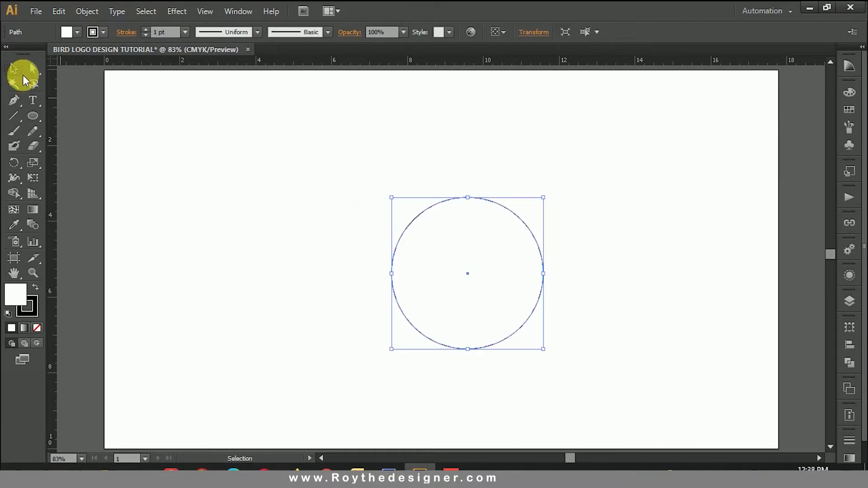
left_click(27, 302)
left_click(36, 328)
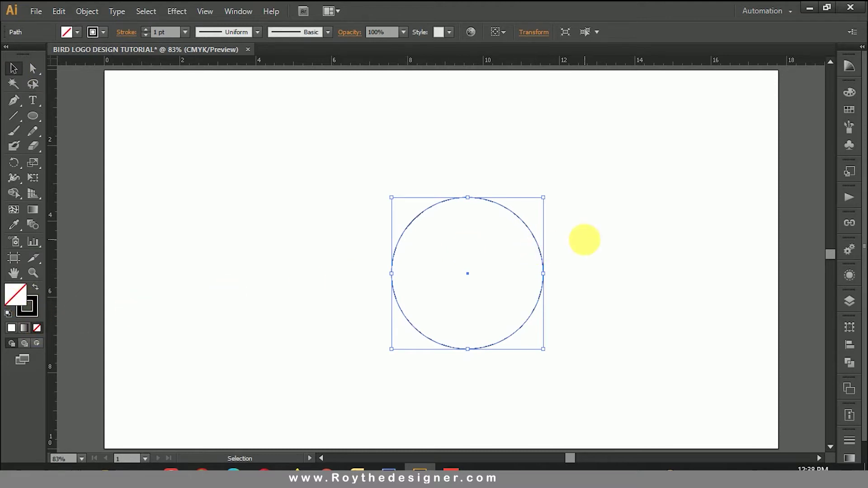
left_click(586, 241)
mouse_move(539, 247)
left_mouse_down()
mouse_move(522, 233)
mouse_move(513, 237)
left_mouse_up()
left_click_drag(570, 208, 480, 239)
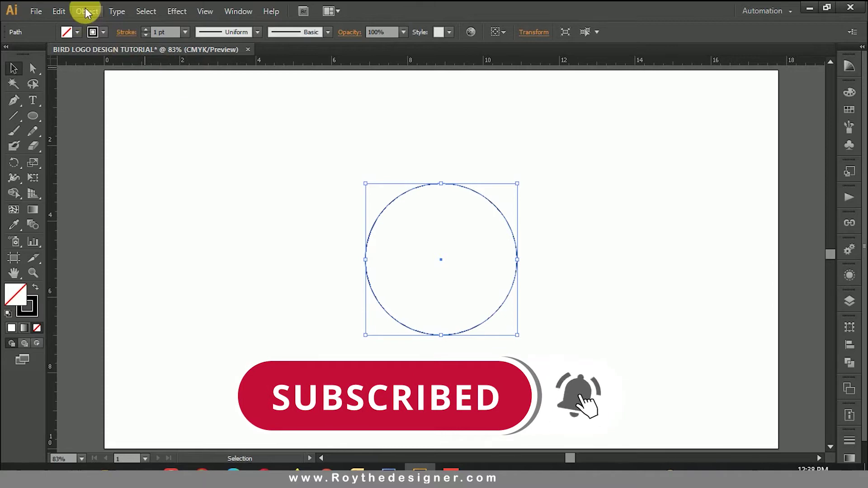
Step: Paste a copy of the circle in front and scale it uniformly to 115%
left_click(59, 11)
left_click(74, 72)
left_click(59, 11)
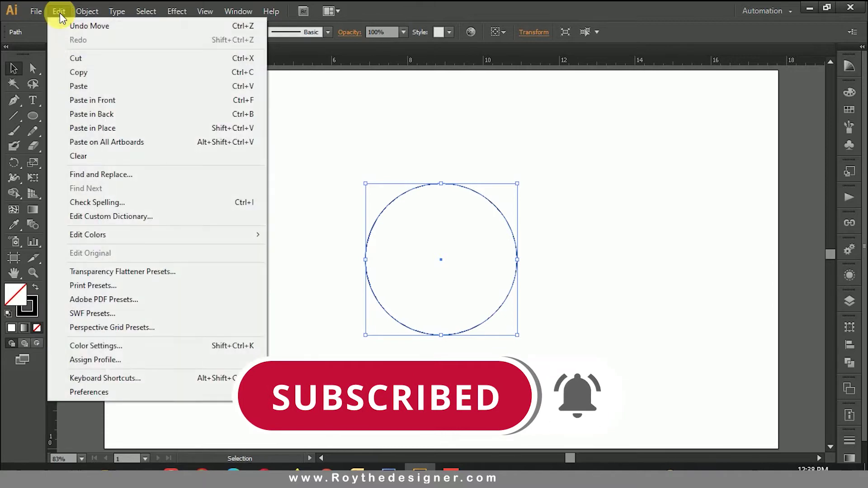
left_click(85, 99)
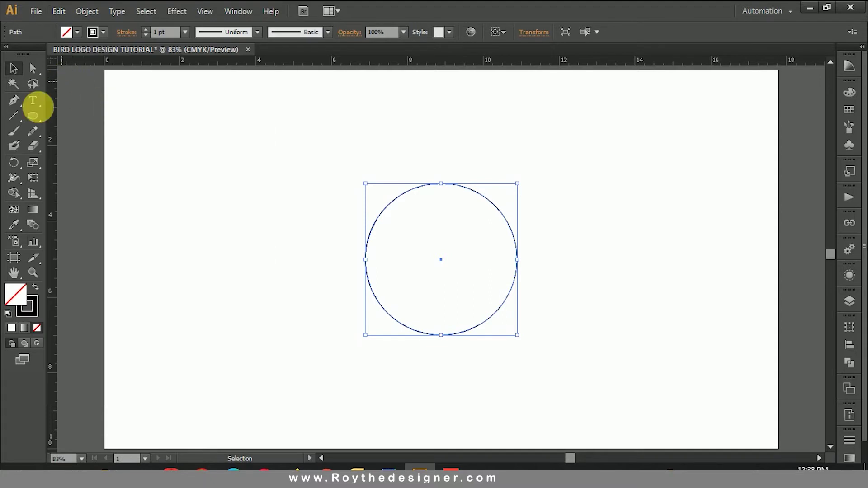
double_click(33, 162)
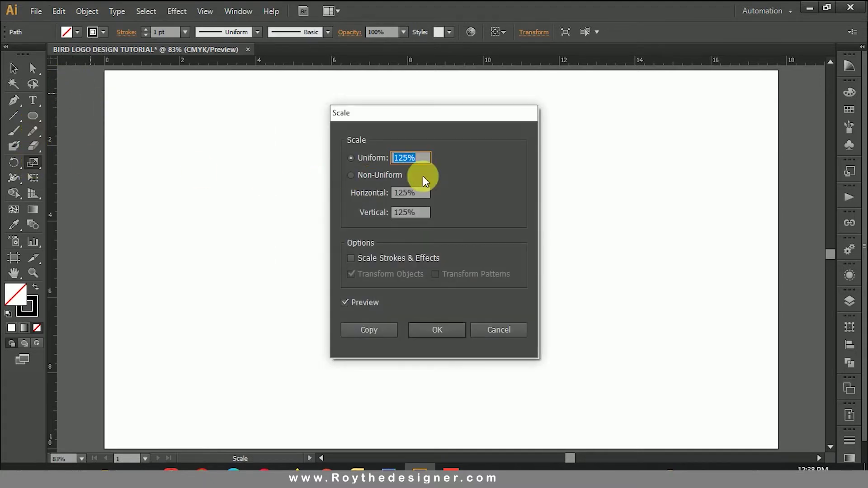
type("1")
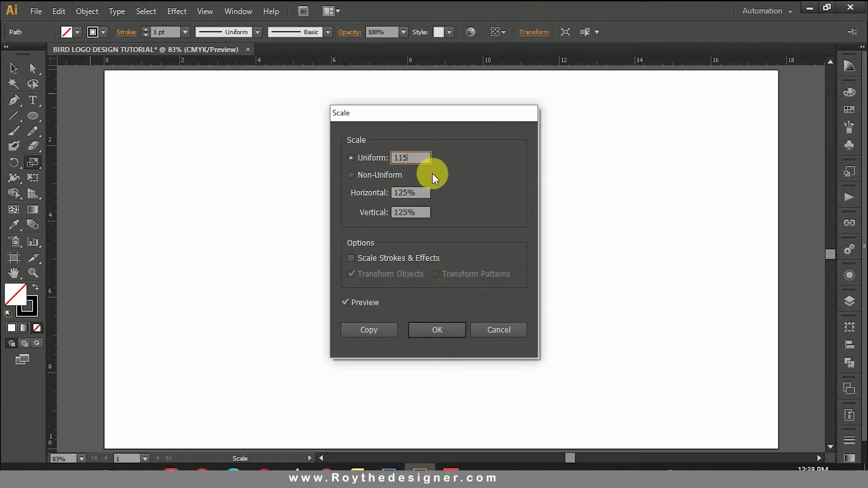
left_click(433, 331)
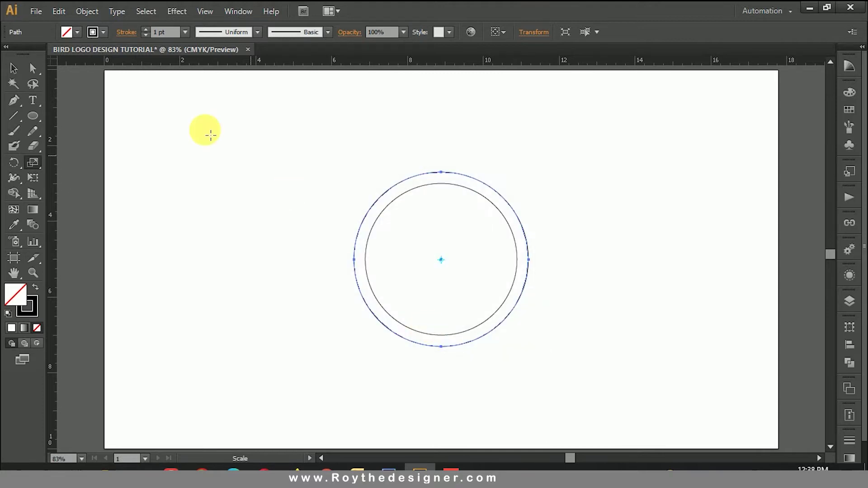
left_click(14, 68)
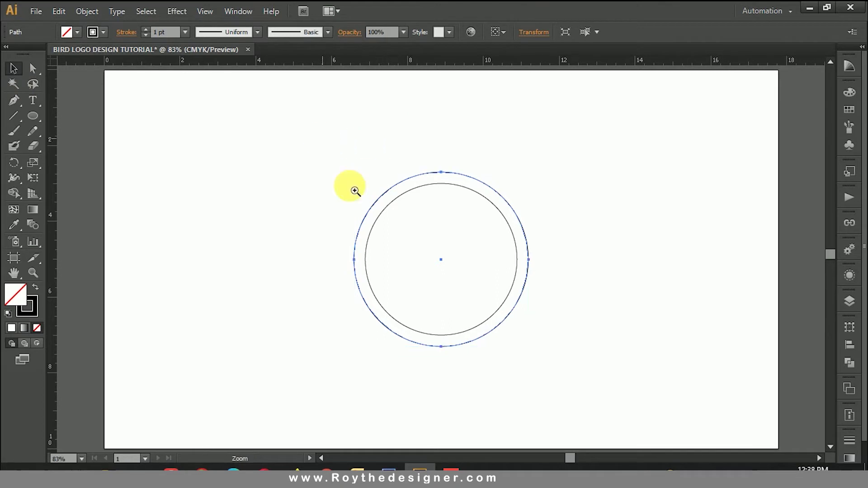
Step: Zoom in and drag the larger circle down and slightly right so the circles overlap off-centre
scroll(550, 310, "up", 2)
left_click_drag(509, 183, 522, 221)
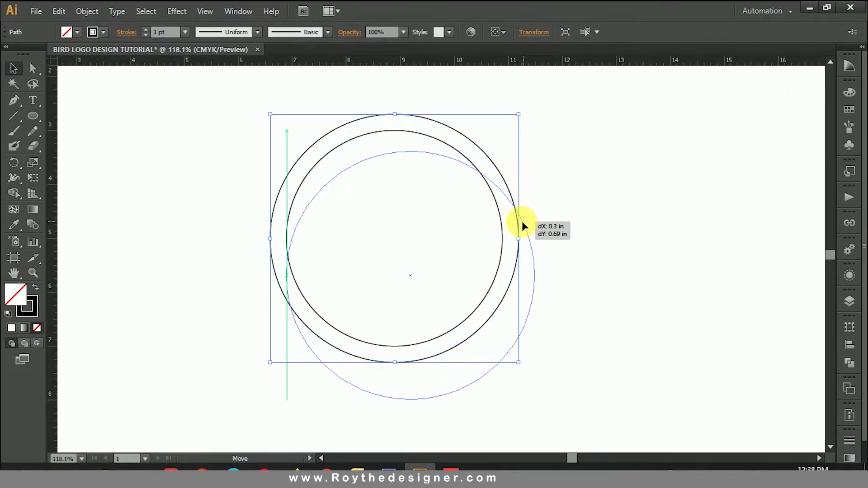
left_click_drag(522, 221, 520, 224)
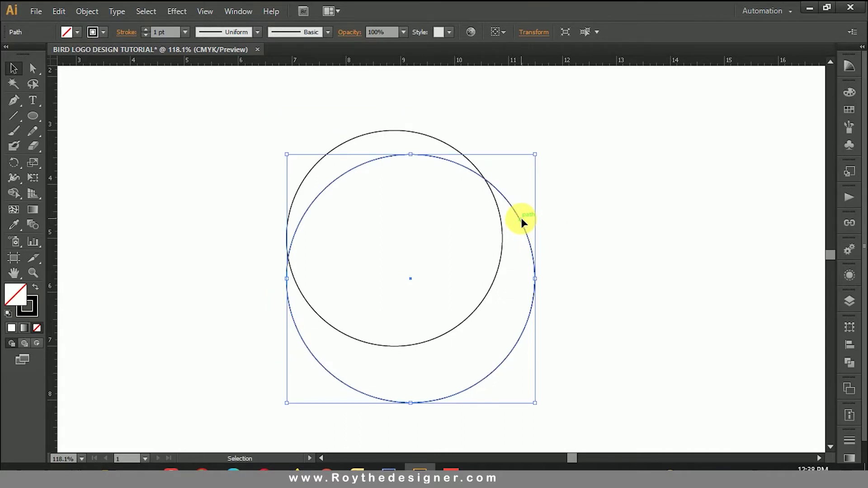
left_click_drag(522, 218, 515, 217)
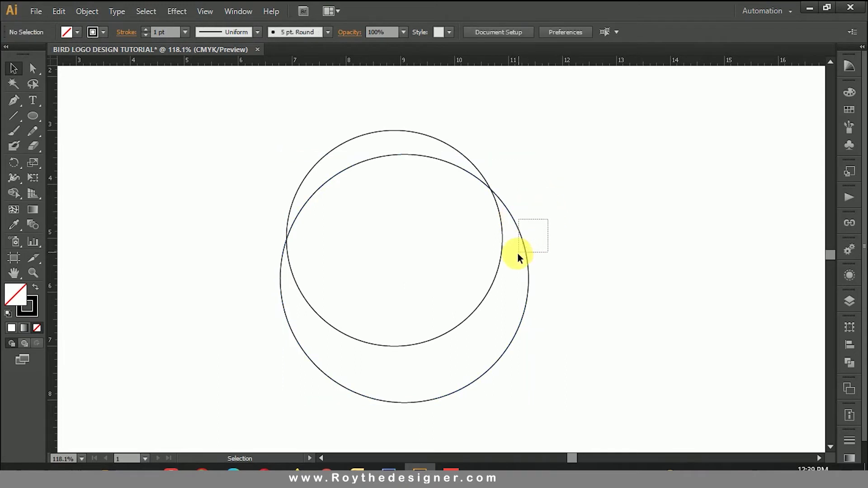
left_click_drag(548, 216, 518, 253)
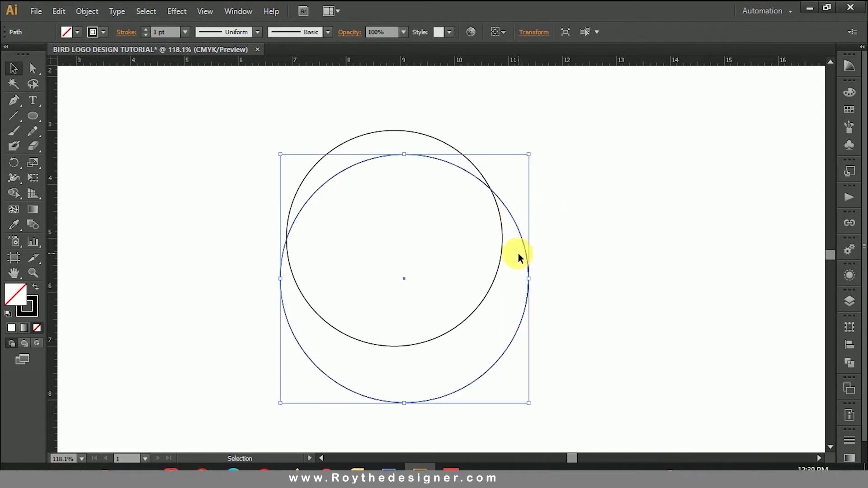
Step: Rotate a copy of the large circle around the circles' upper-right intersection point
left_click(33, 164)
left_click(490, 190)
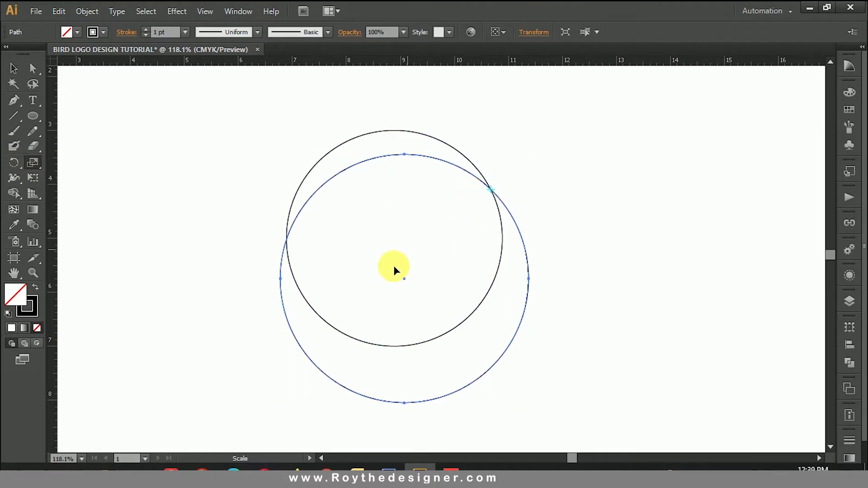
left_click_drag(350, 293, 410, 302)
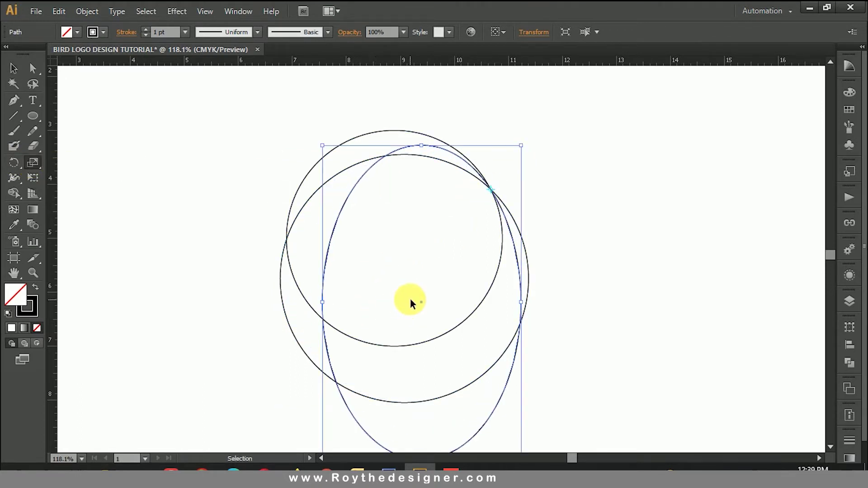
key("ctrl+z")
left_click(493, 191)
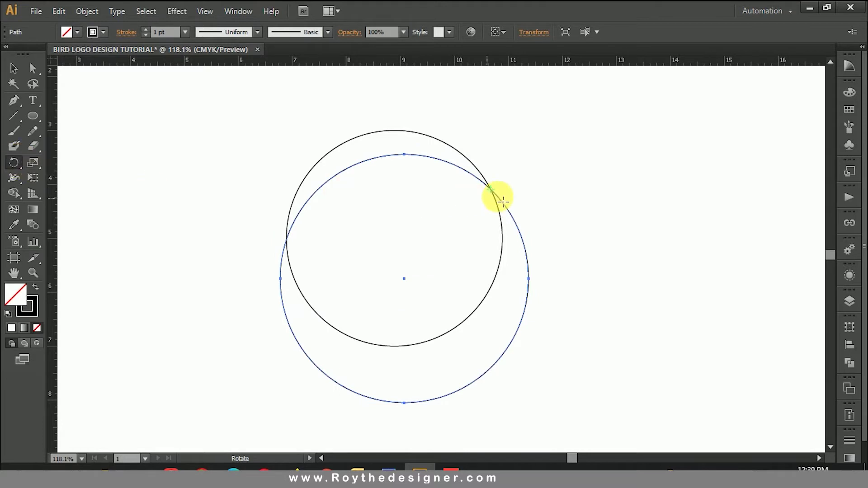
left_click_drag(360, 253, 395, 289)
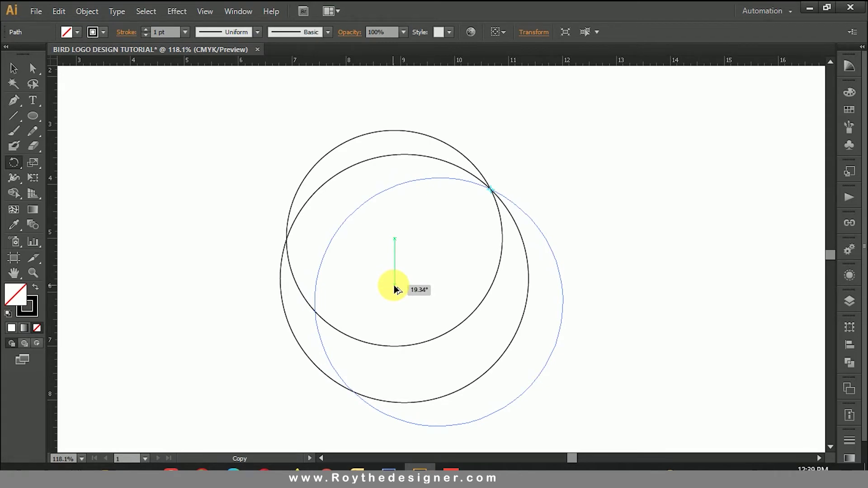
left_click_drag(394, 290, 433, 311)
Step: Add a second rotated copy around the same intersection pivot
left_click(491, 190)
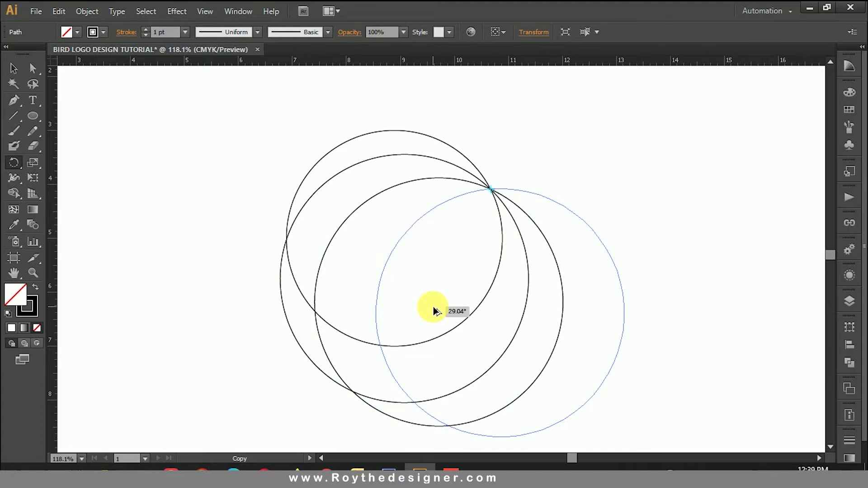
left_click_drag(434, 311, 433, 311)
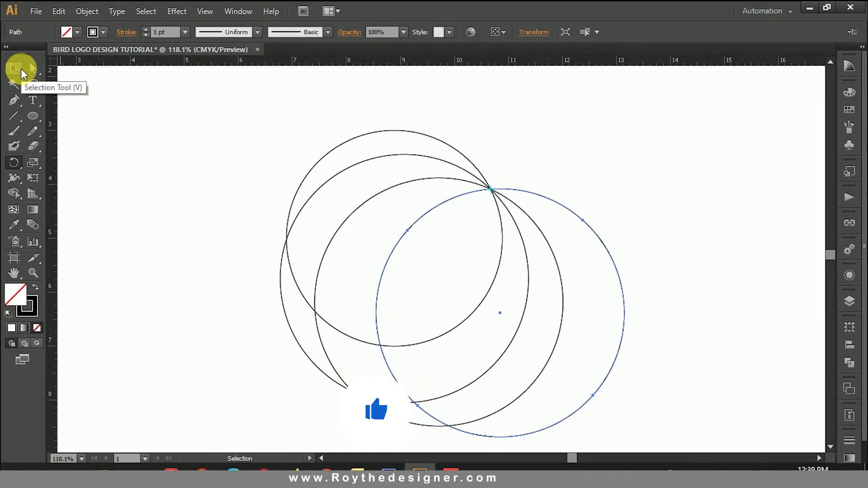
left_click(21, 69)
Step: Draw another 4 in circle and place it at the shared intersection
left_click(317, 109)
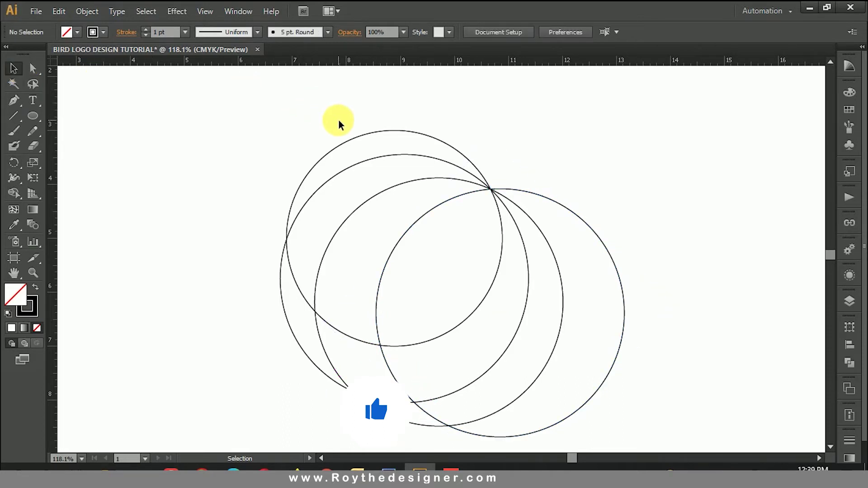
left_click(35, 116)
left_click(302, 144)
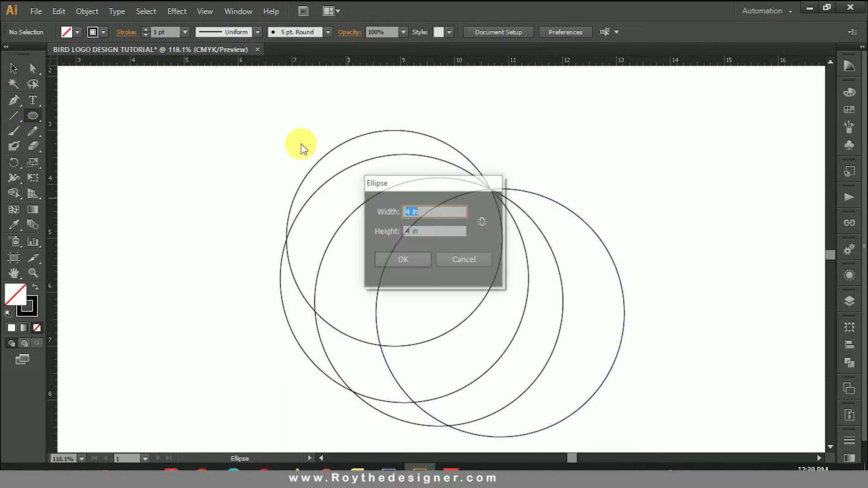
key("Return")
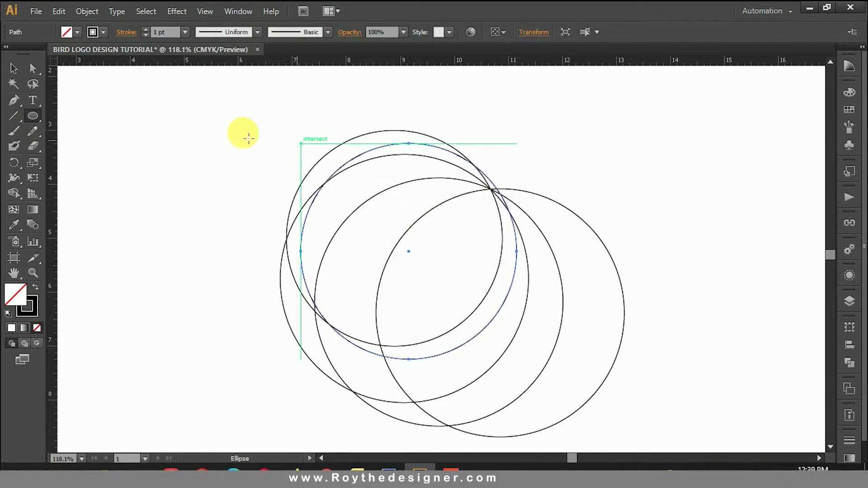
left_click(15, 69)
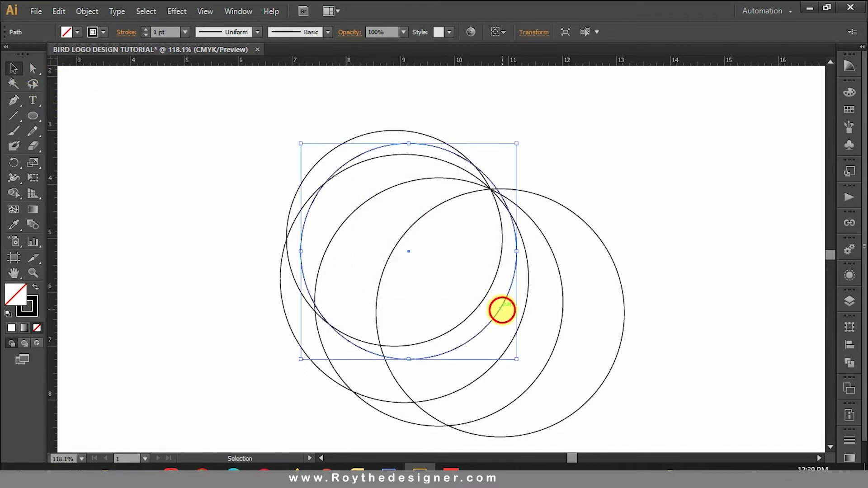
mouse_move(502, 310)
left_mouse_down()
mouse_move(620, 281)
mouse_move(607, 249)
left_mouse_up()
left_click_drag(210, 103, 719, 377)
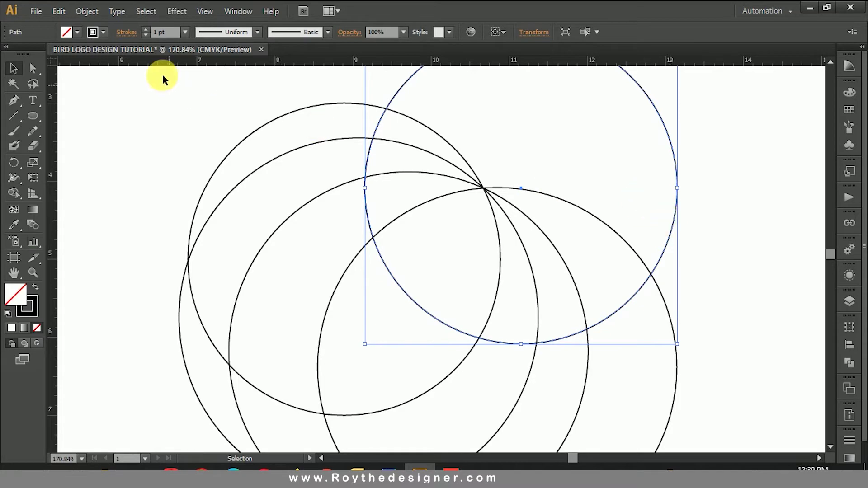
Step: Paste a copy of that circle in front and nudge it 0.1 inch right
left_click(60, 11)
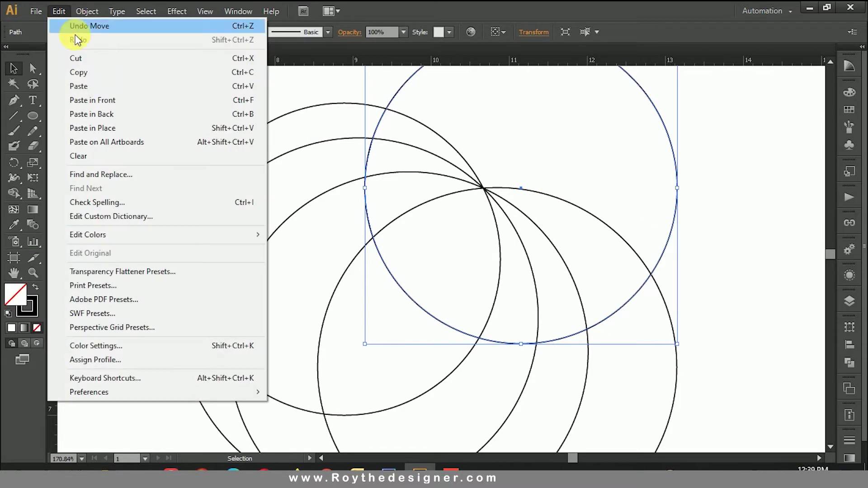
left_click(78, 72)
left_click(60, 11)
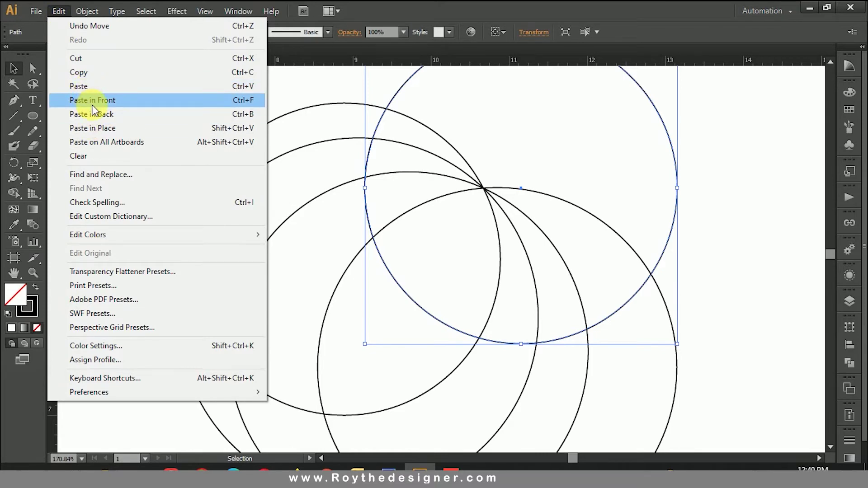
left_click(93, 104)
left_click_drag(678, 228, 682, 218)
left_click(705, 221)
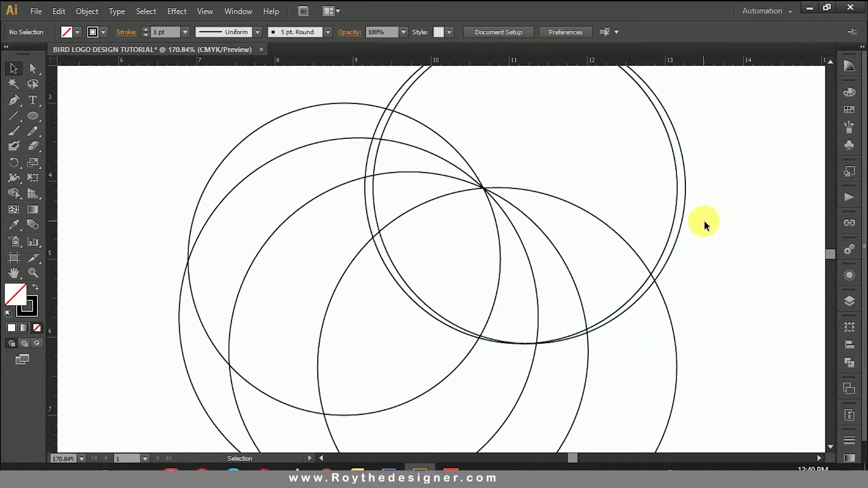
left_click_drag(547, 130, 309, 271)
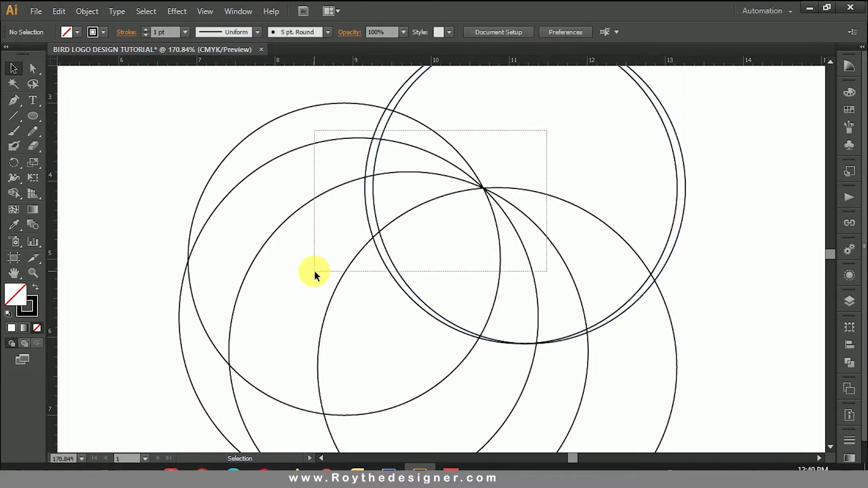
Step: With Shape Builder, delete the top double arcs and the regions outside the head
key("ctrl+minus")
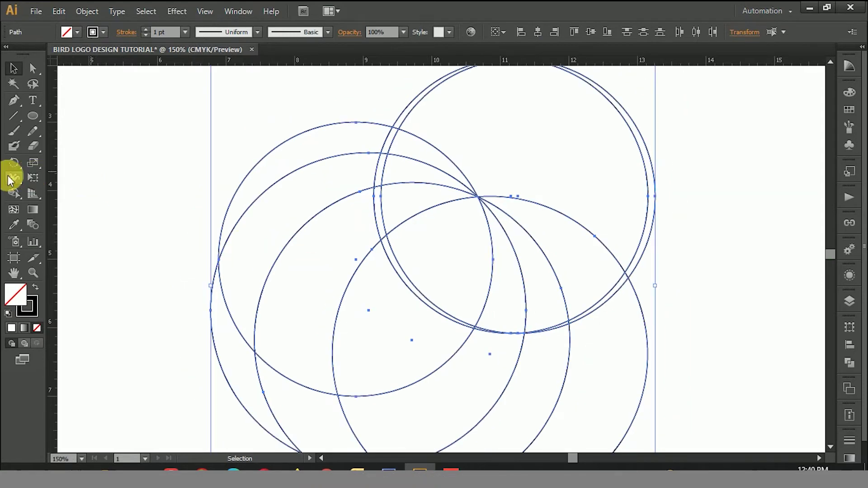
left_click(13, 193)
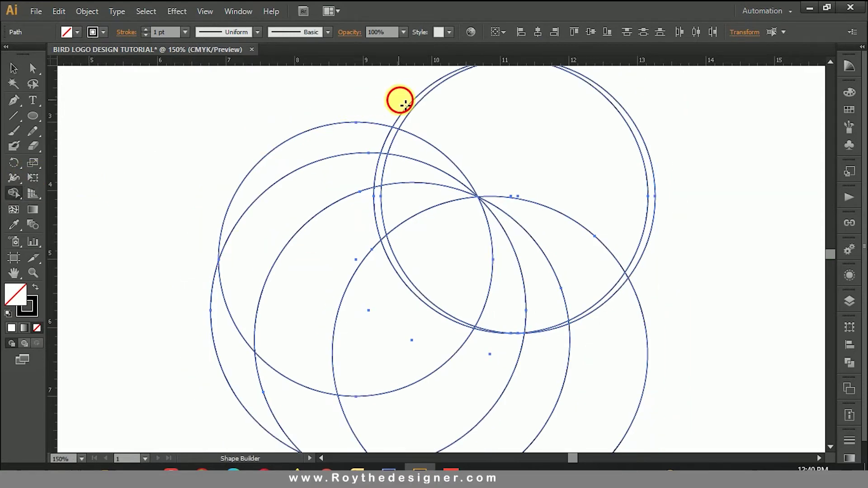
left_click_drag(620, 201, 656, 295)
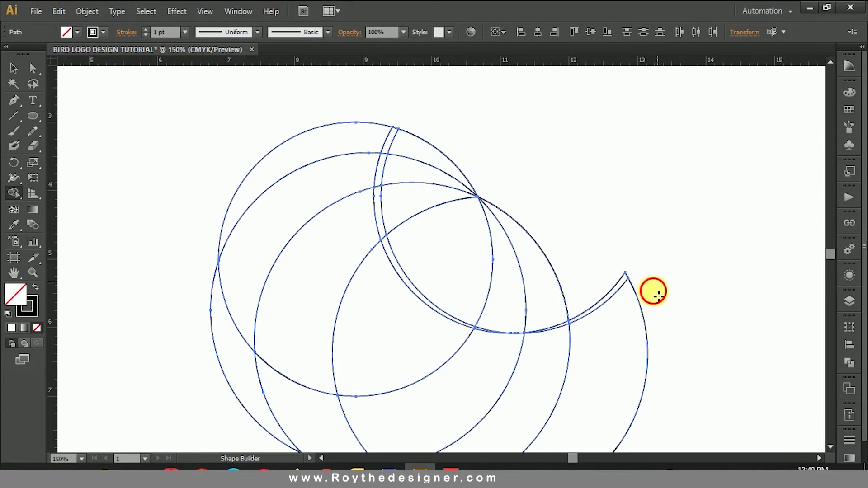
mouse_move(516, 338)
left_mouse_down()
mouse_move(541, 302)
mouse_move(501, 343)
left_mouse_up()
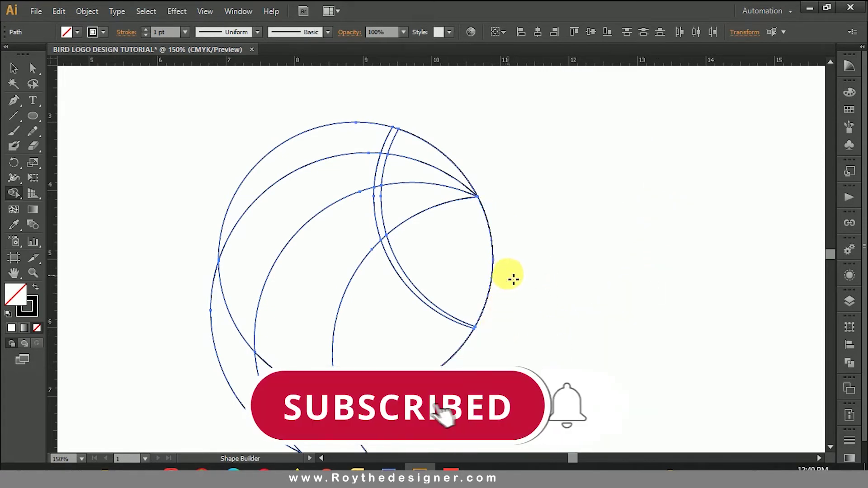
left_click(445, 281, "alt")
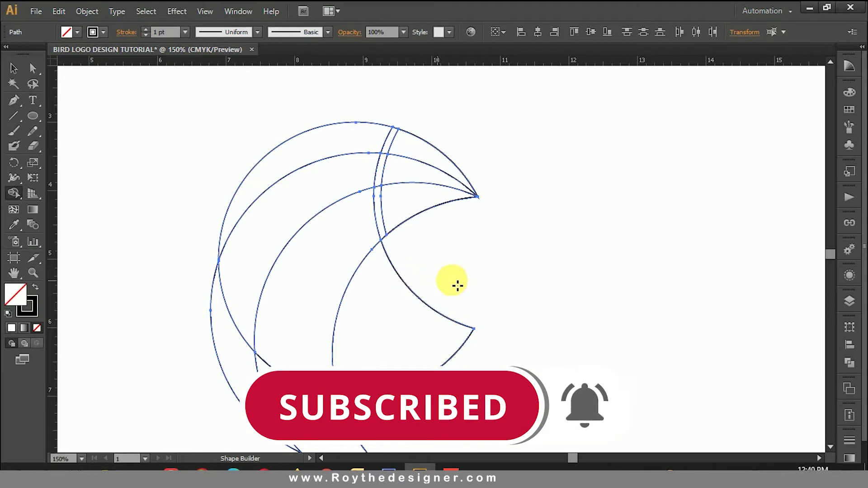
Step: Zoom in on the beak and delete the narrow strip and its crossing arcs
scroll(462, 278, "down", 3)
scroll(461, 278, "left", 2)
left_click_drag(445, 346, 348, 290)
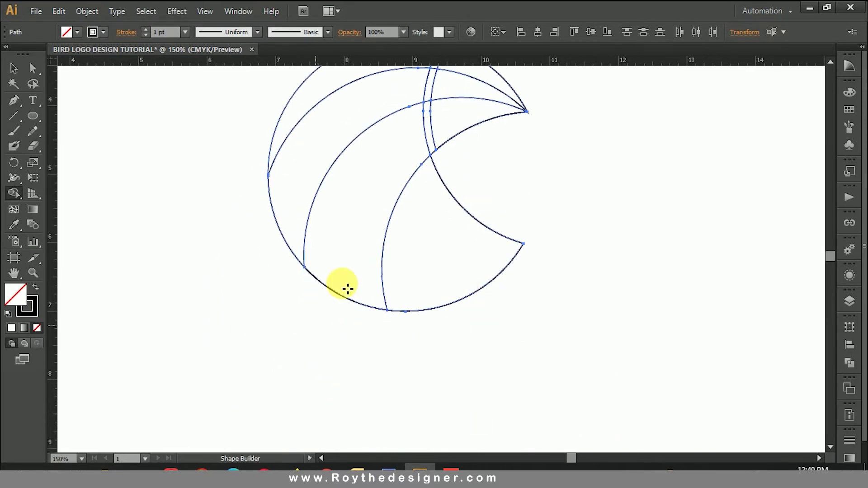
scroll(347, 289, "up", 3)
left_click_drag(373, 131, 552, 342)
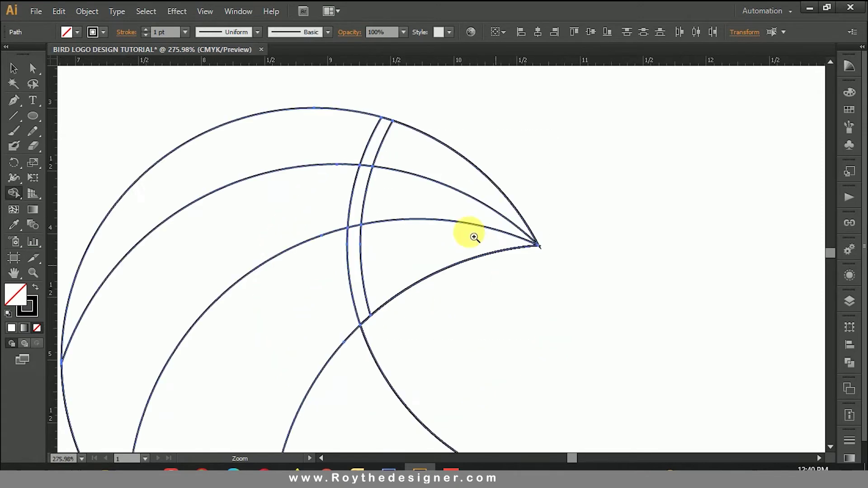
left_click(387, 118, "alt")
left_click(367, 164, "alt")
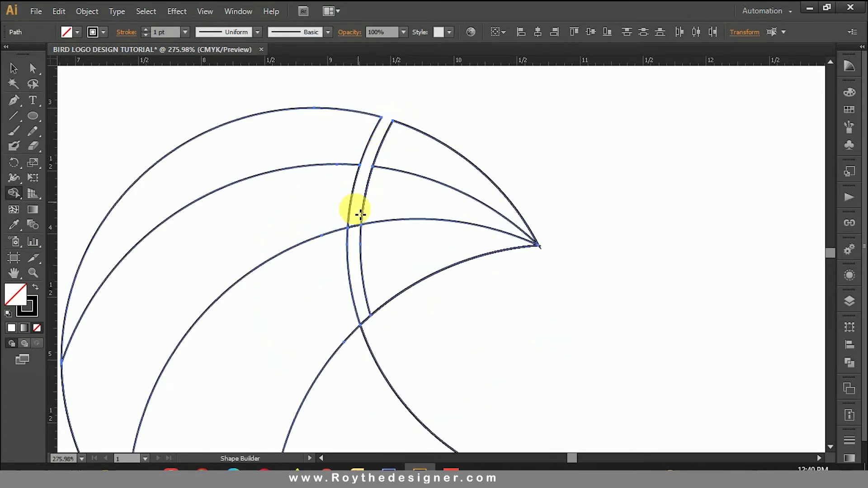
left_click(362, 243, "alt")
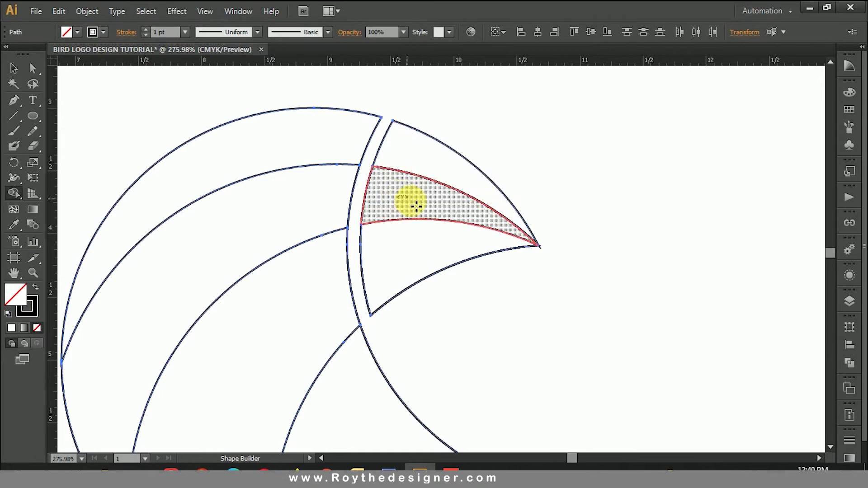
left_click_drag(438, 264, 504, 253)
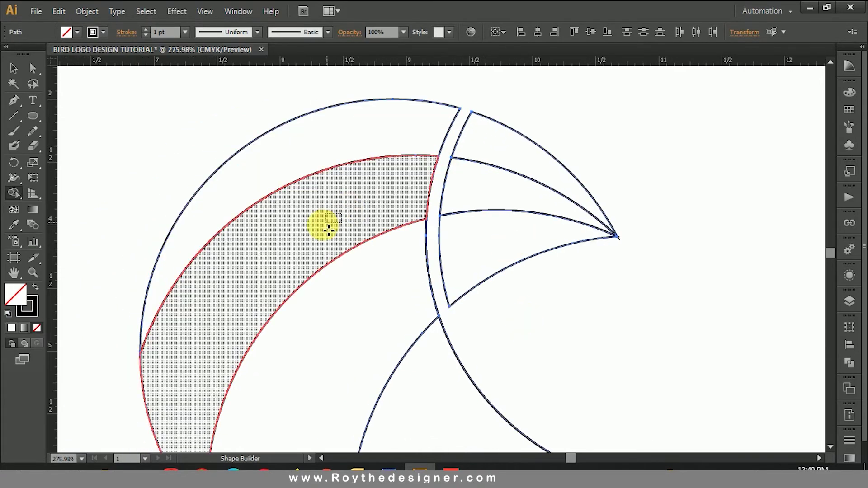
key("ctrl+minus")
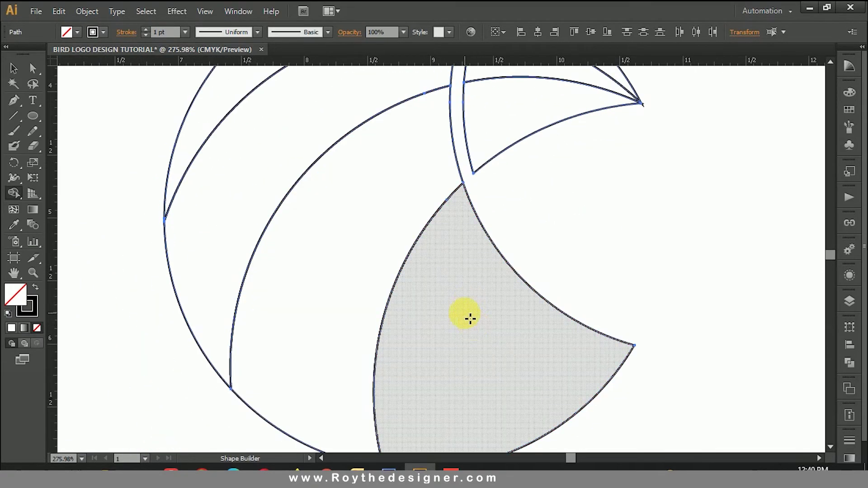
key("ctrl+minus")
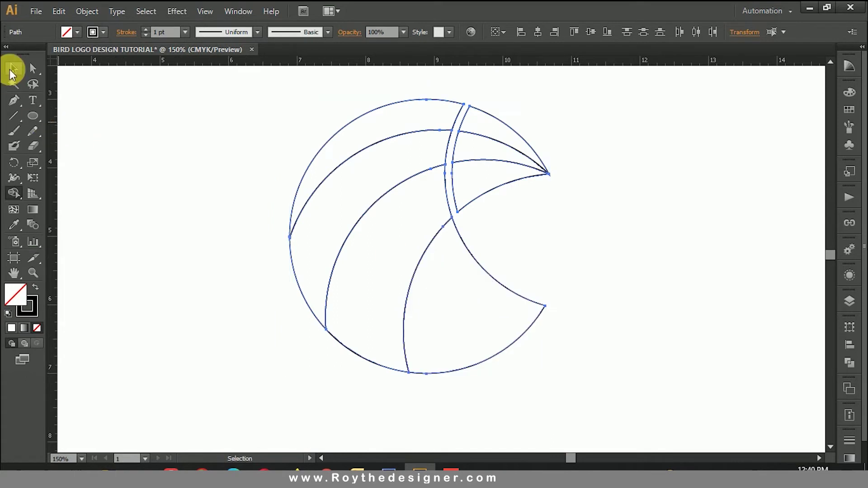
Step: Fill the top beak wedge near-black red, CMYK 0/100/100/93
left_click(13, 69)
left_click(368, 103)
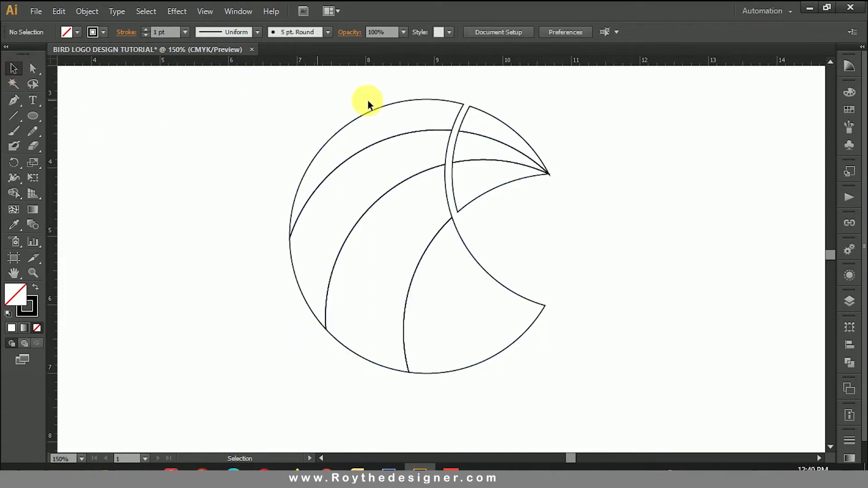
left_click(508, 129)
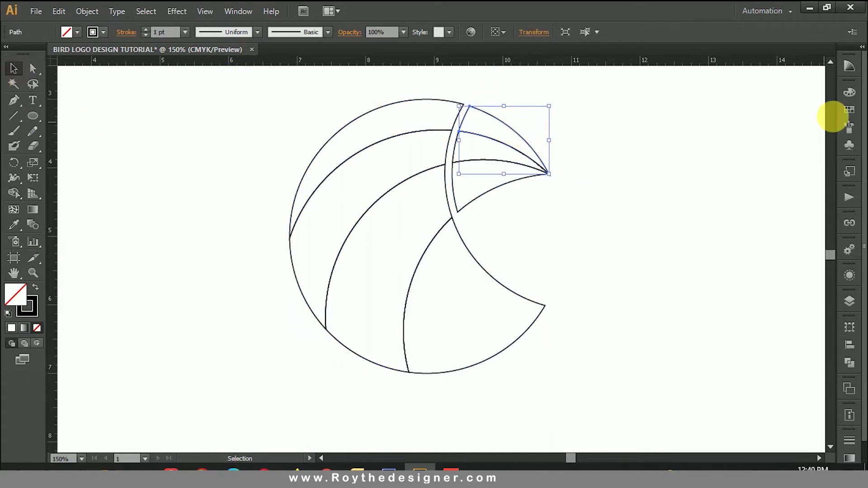
left_click(849, 93)
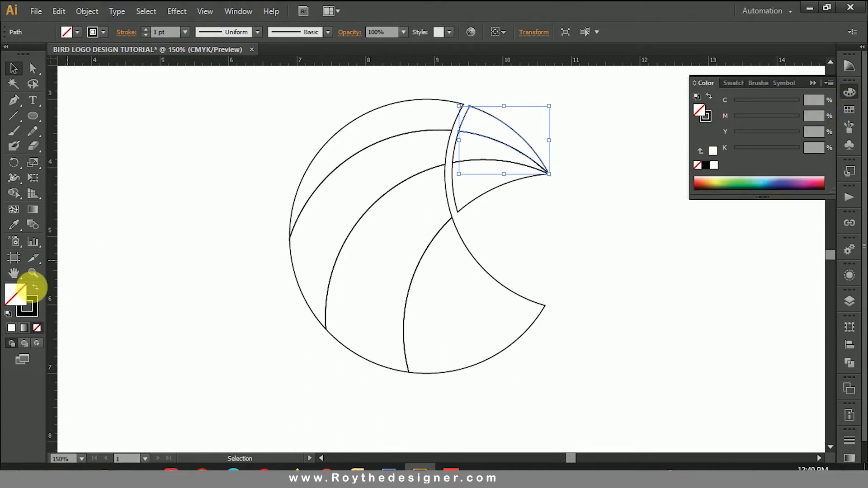
left_click(34, 288)
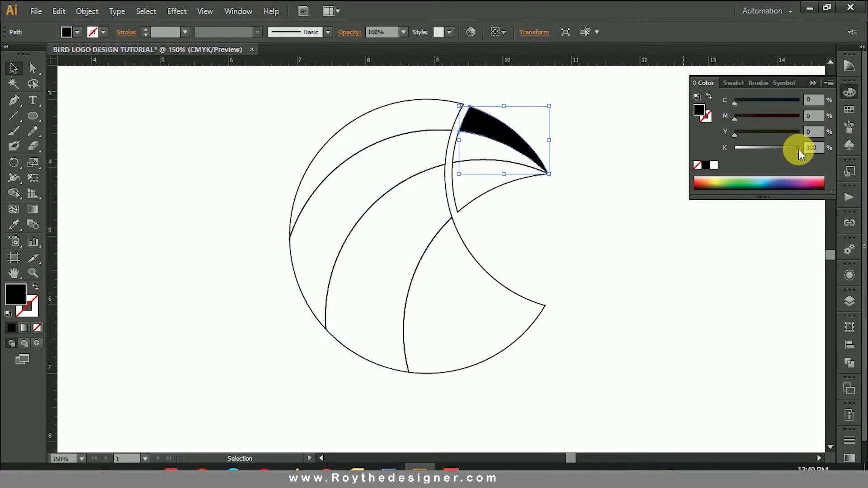
left_click_drag(798, 149, 794, 149)
left_click(797, 135)
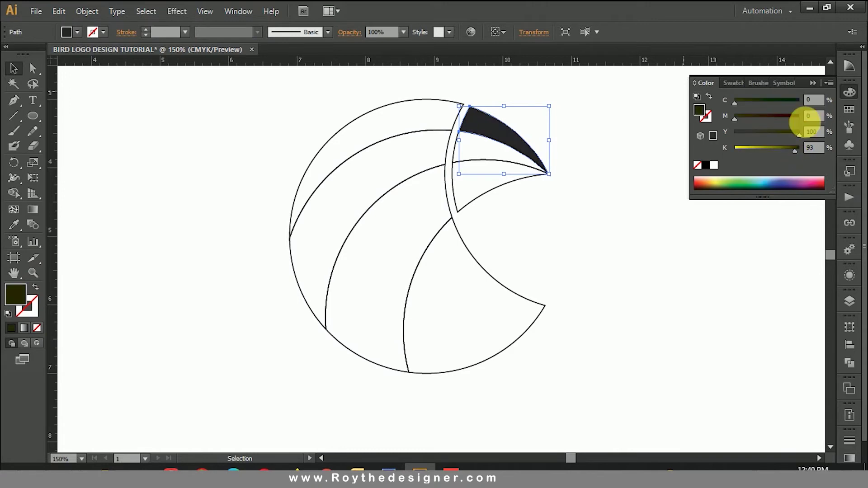
left_click(798, 119)
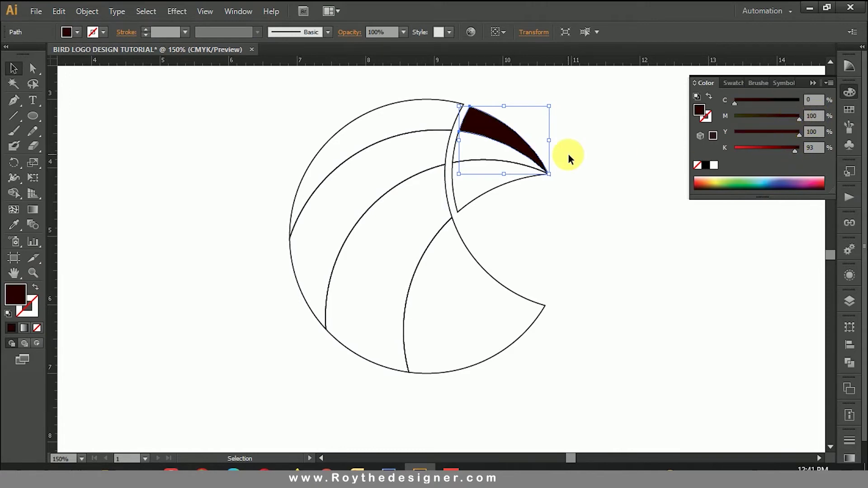
left_click(563, 156)
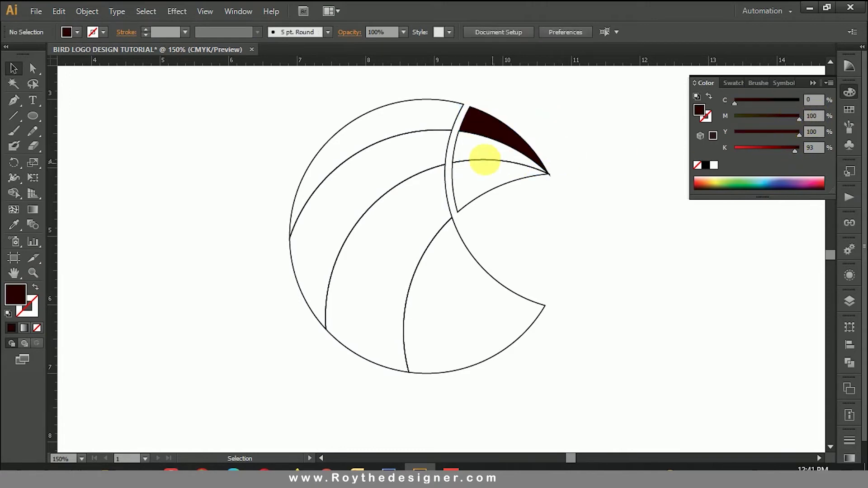
Step: Fill the middle beak piece dark red, CMYK 0/100/100/91
left_click(460, 151)
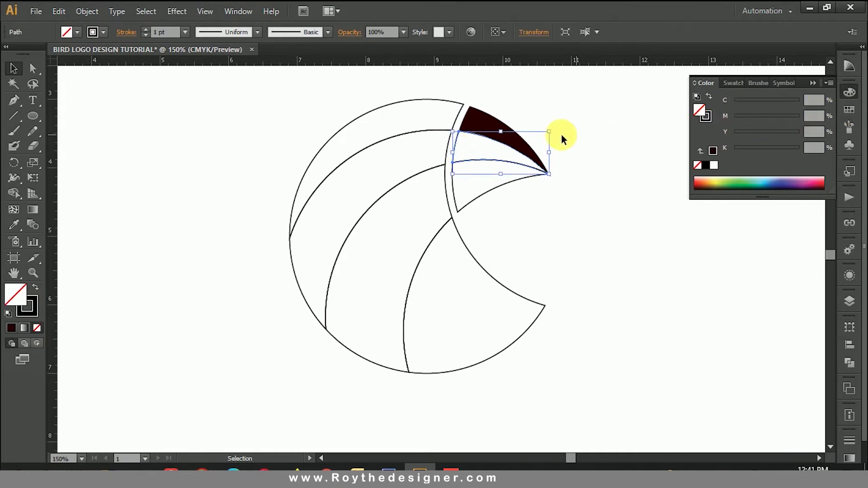
left_click(35, 287)
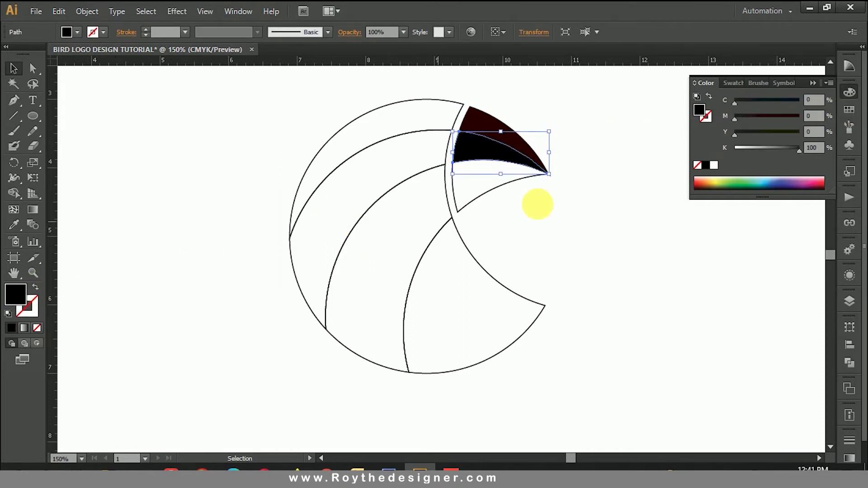
left_click(814, 131)
type("100")
key("Return")
left_click(814, 115)
type("100")
key("Return")
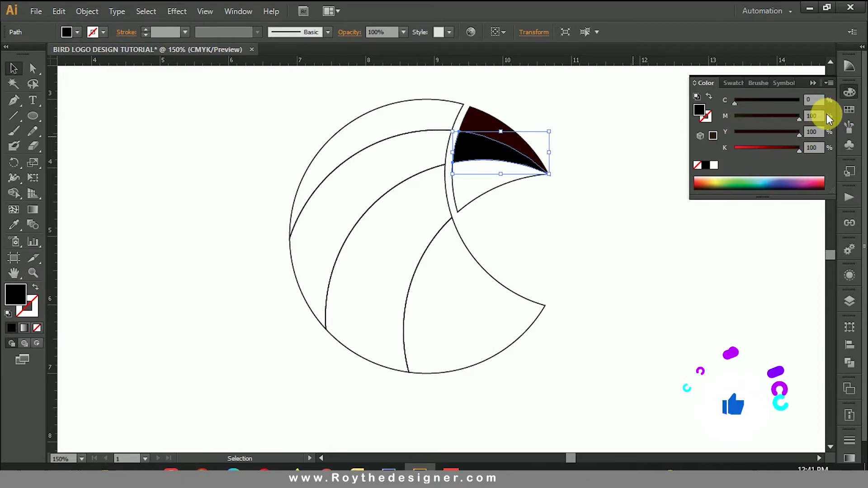
left_click(795, 147)
left_click(512, 208)
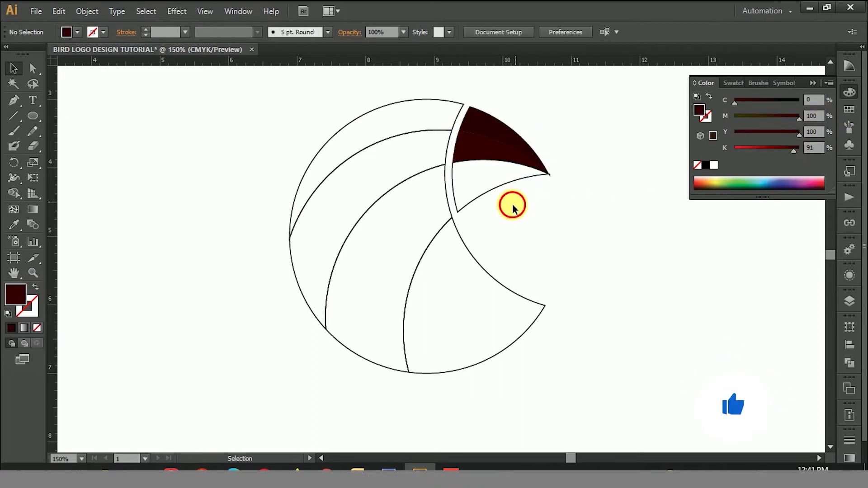
Step: Fill the lower beak piece a brighter red with K 78 and zoom to check the beak
left_click(471, 194)
left_click(35, 286)
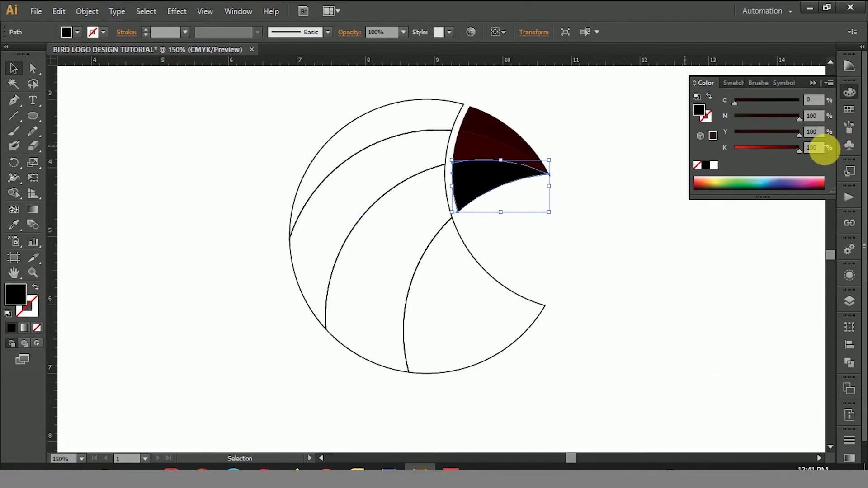
left_click_drag(798, 151, 786, 150)
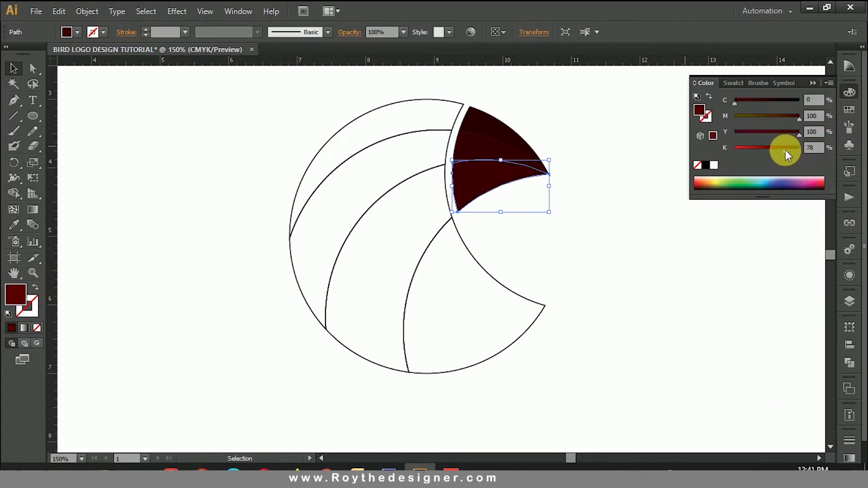
left_click(593, 201)
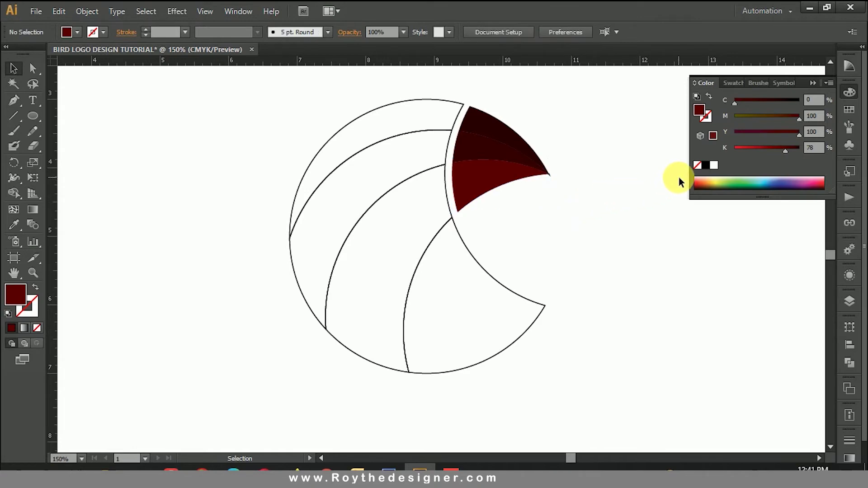
left_click_drag(495, 134, 562, 212)
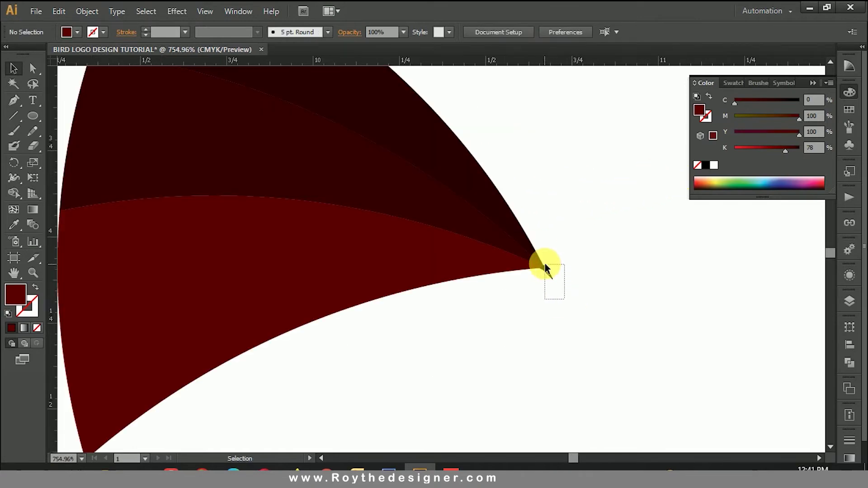
left_click(481, 252, "alt")
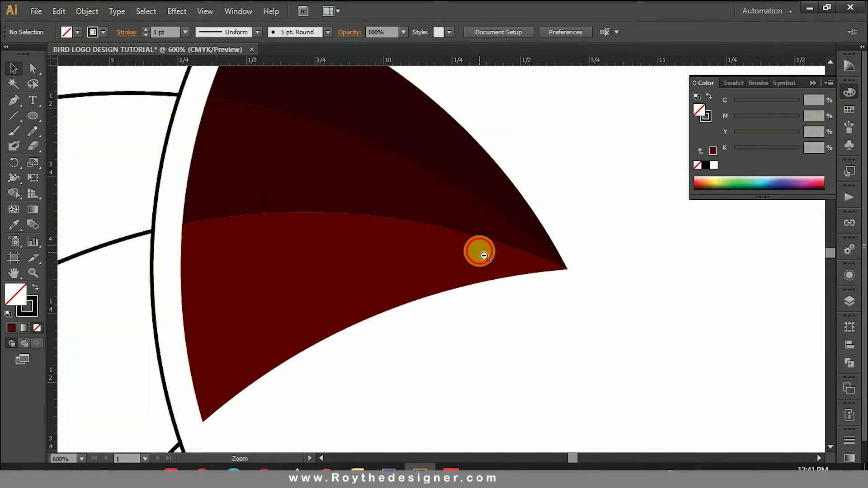
left_click(386, 274, "alt")
left_click(478, 304, "alt")
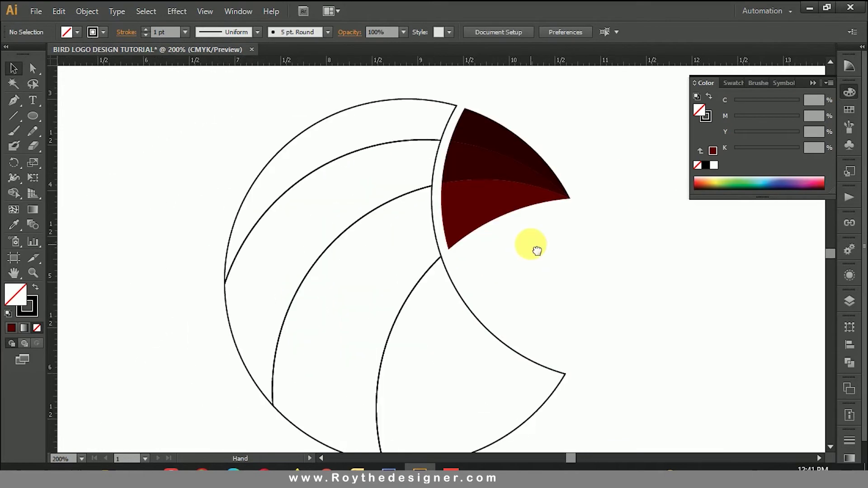
Step: Fill the outermost top crescent orange, CMYK 0/50/100/0
left_click(420, 98)
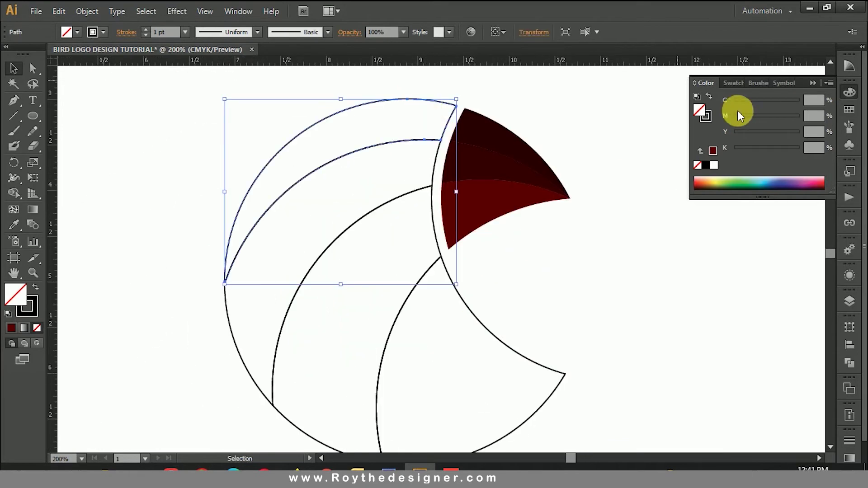
left_click(36, 288)
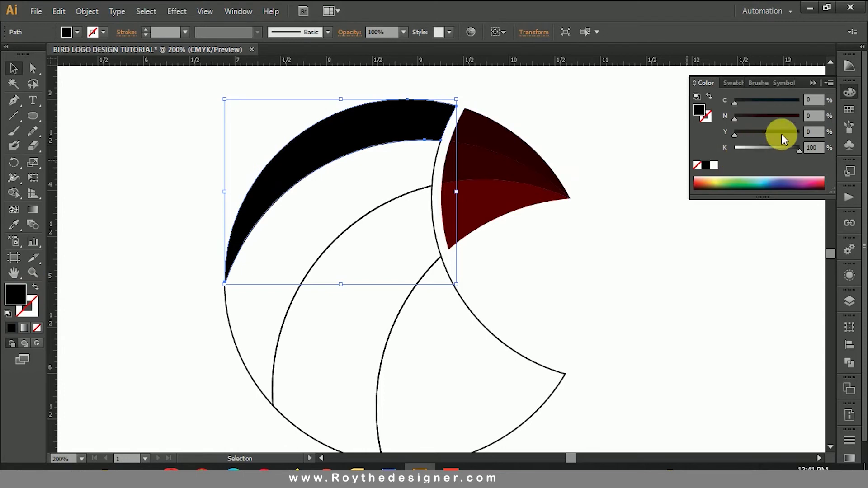
left_click(810, 118)
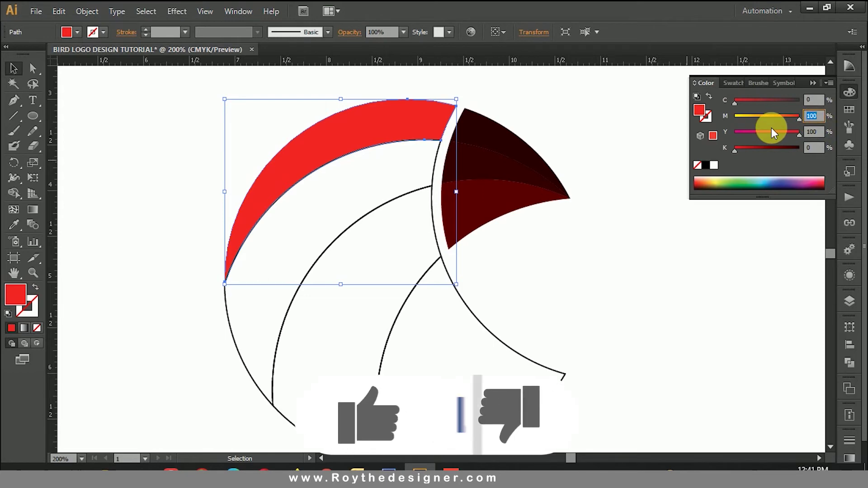
type("50")
key("Return")
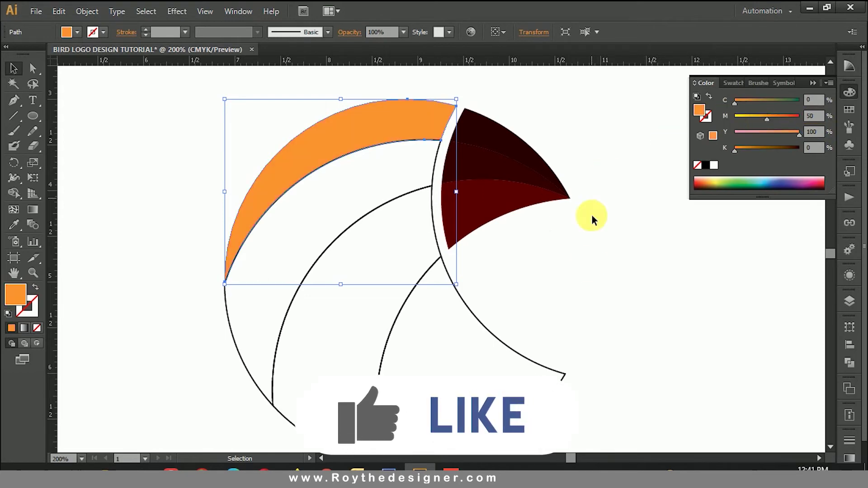
left_click(248, 320)
Step: Fill the next crescent a deeper orange, CMYK 0/65/100/0, with no stroke
left_click(232, 334)
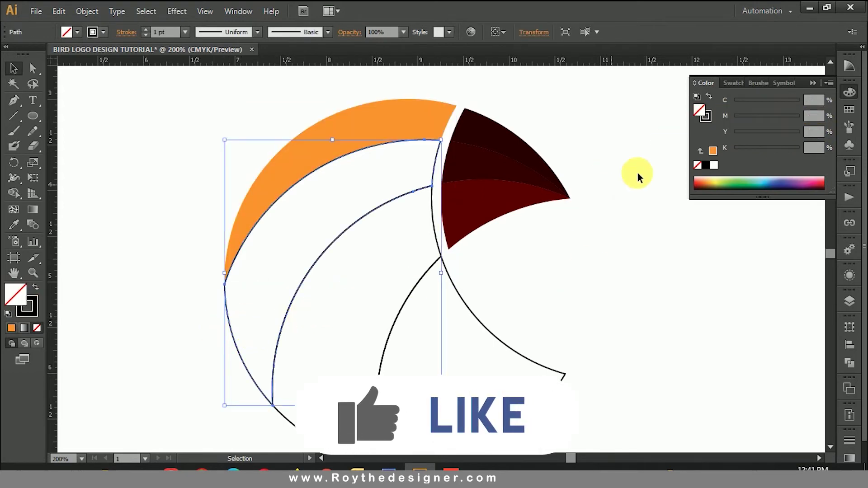
left_click(713, 149)
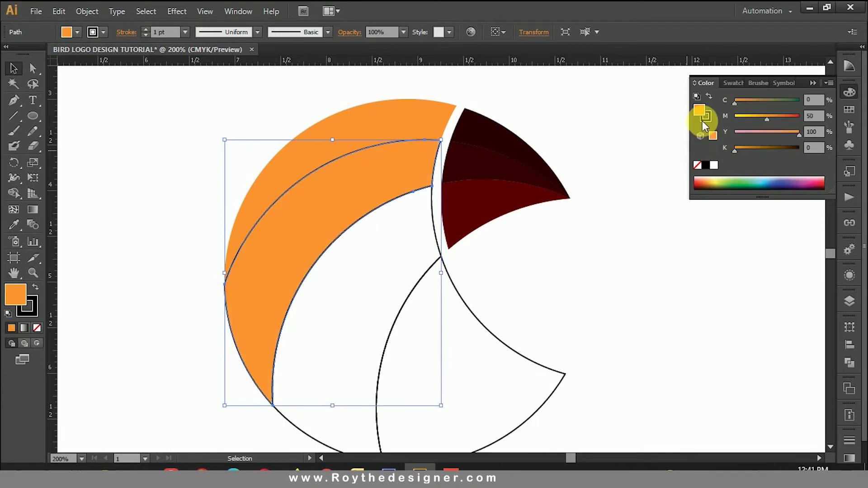
left_click(704, 120)
left_click(698, 166)
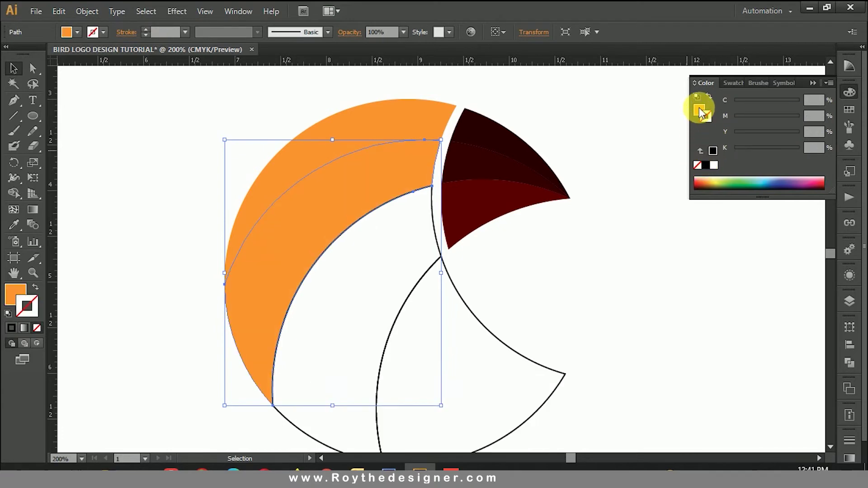
left_click(699, 110)
left_click(811, 118)
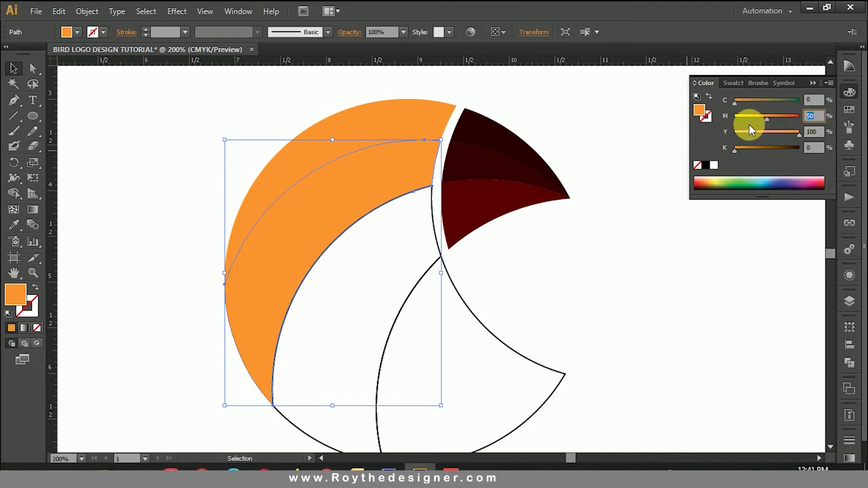
type("65")
key("Return")
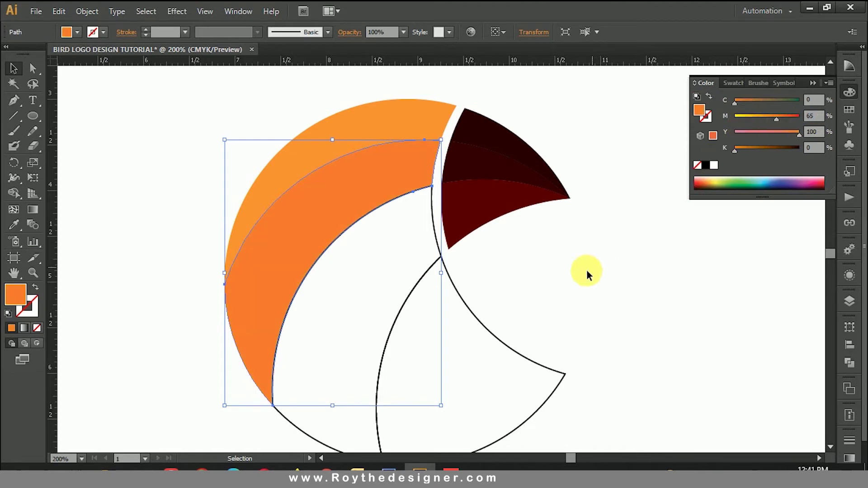
left_click(587, 272)
scroll(556, 285, "down", 1)
left_click(304, 406)
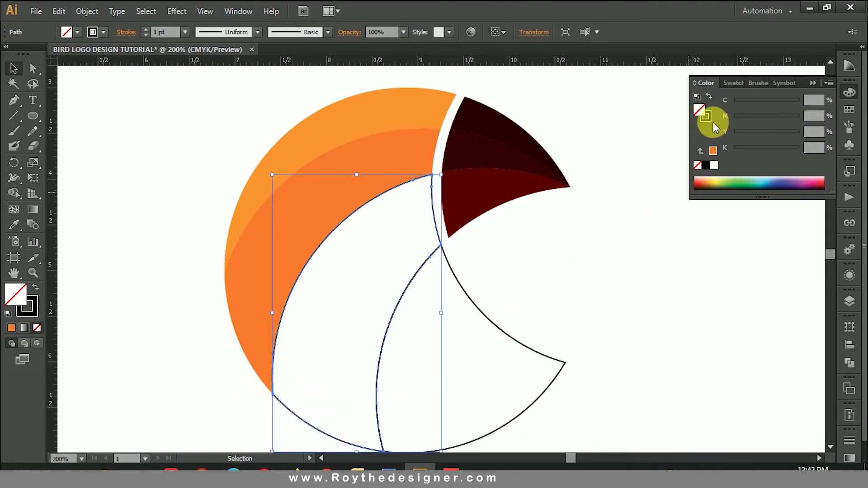
Step: Make the inner yellow band reddish orange with magenta 85
left_click(35, 287)
left_click_drag(787, 147, 735, 148)
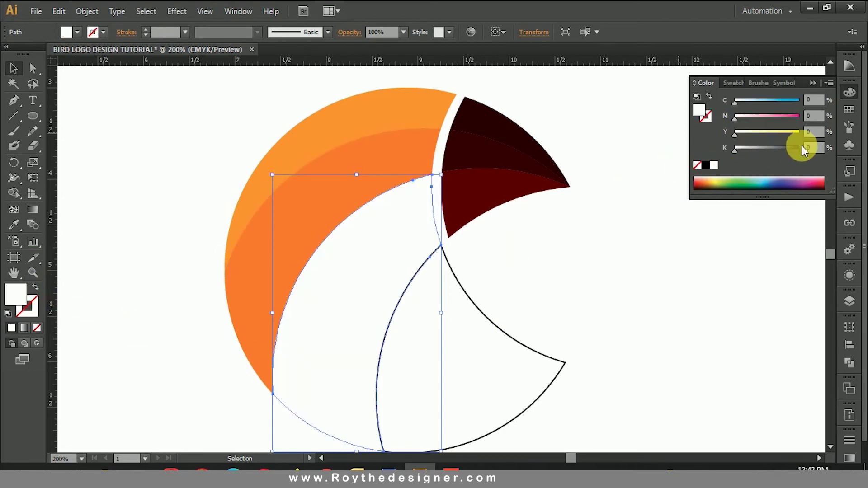
double_click(815, 117)
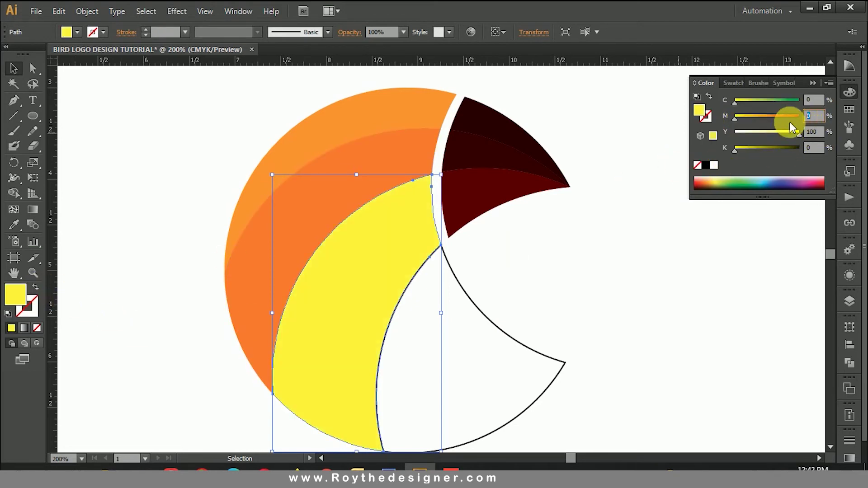
type("75")
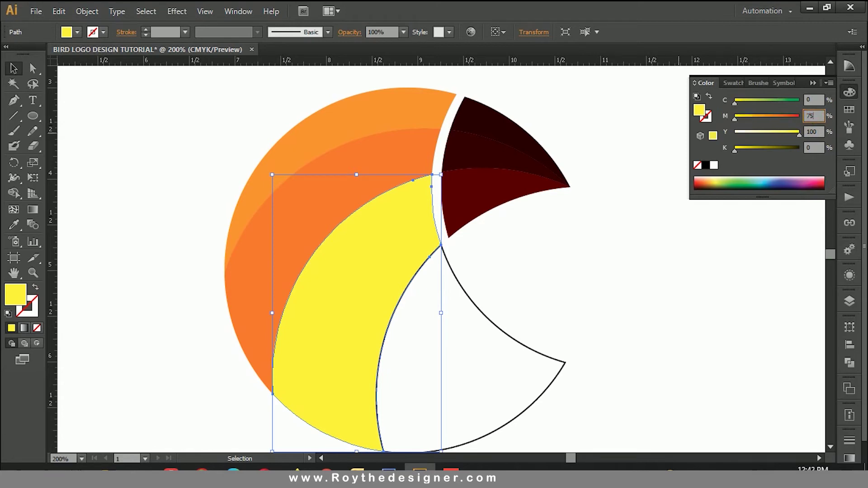
key("Return")
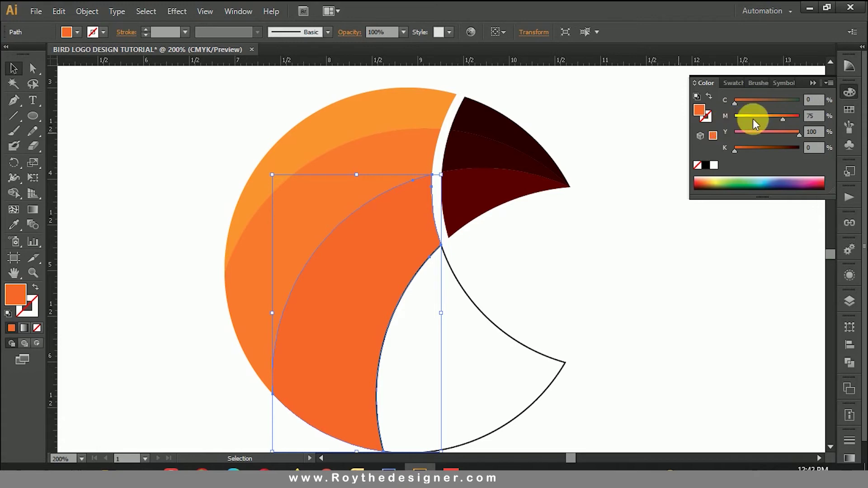
double_click(814, 117)
type("8")
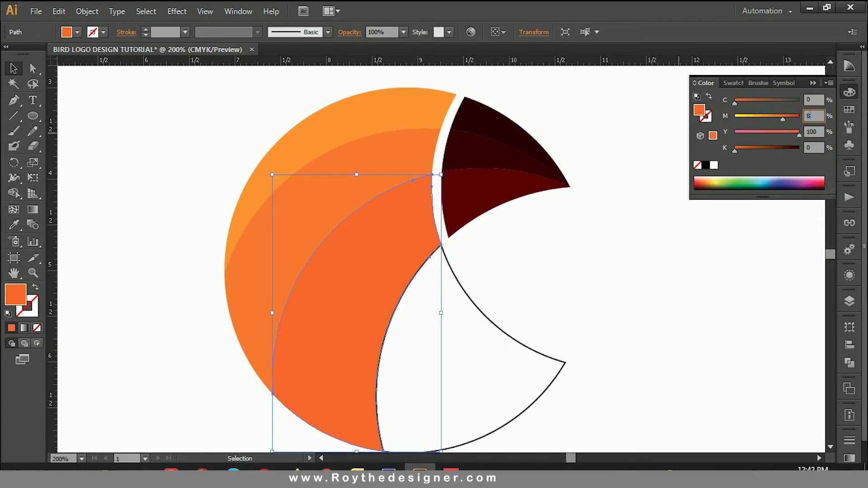
type("5")
key("Return")
left_click(642, 271)
Step: Fill the belly shape light grey with K 25 and zoom out to view the logo
left_click(509, 363)
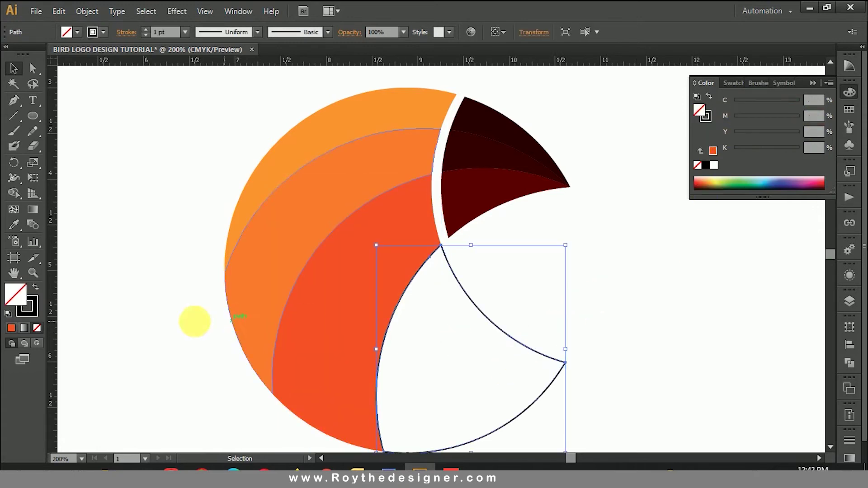
left_click(35, 287)
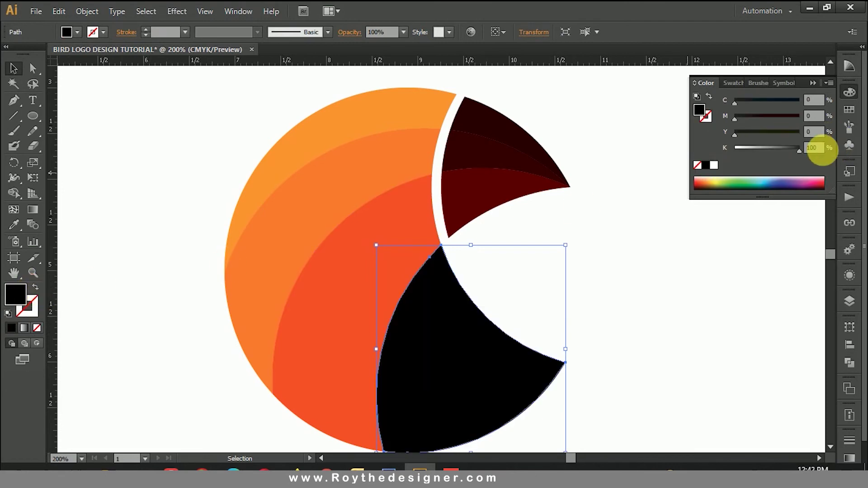
double_click(812, 147)
type("25")
key("Return")
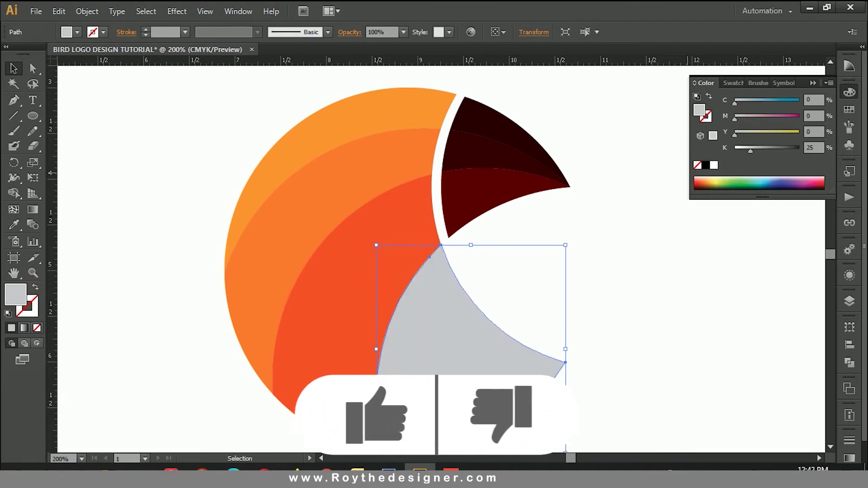
left_click(633, 281)
key("ctrl+minus")
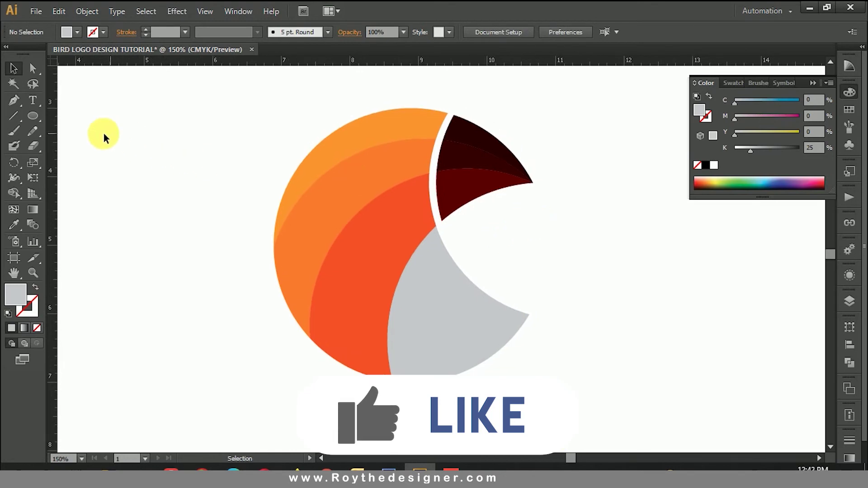
left_click(33, 116)
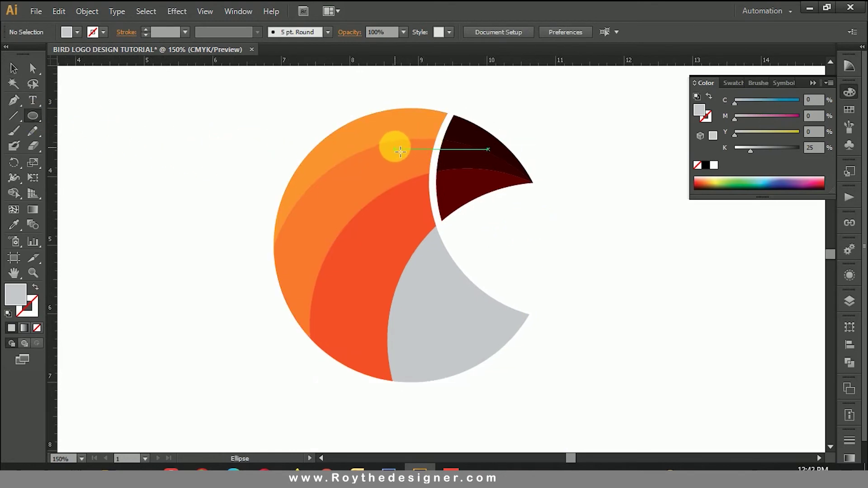
Step: Create a 1 in circle and shrink it to an eye-sized dot atop the head
left_click(400, 151)
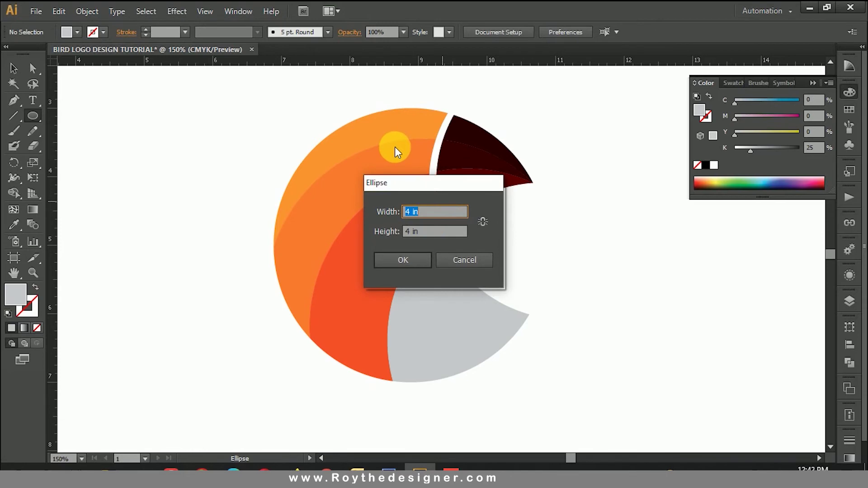
type("1")
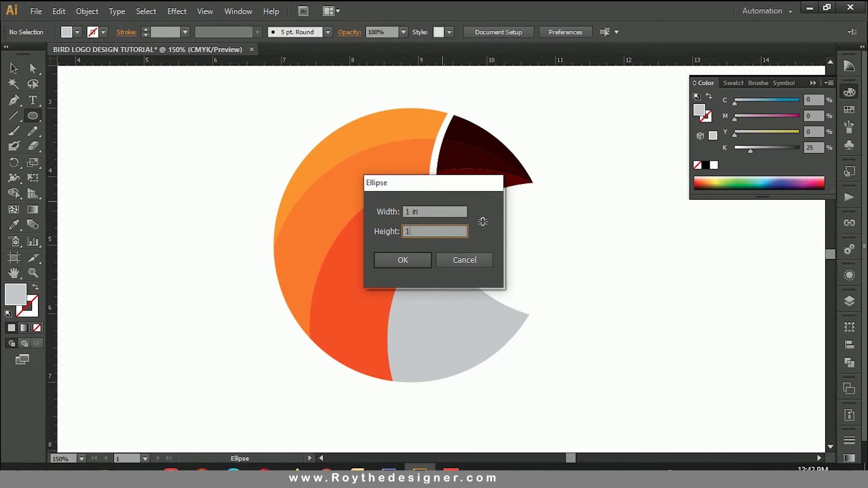
key("Return")
left_click(14, 67)
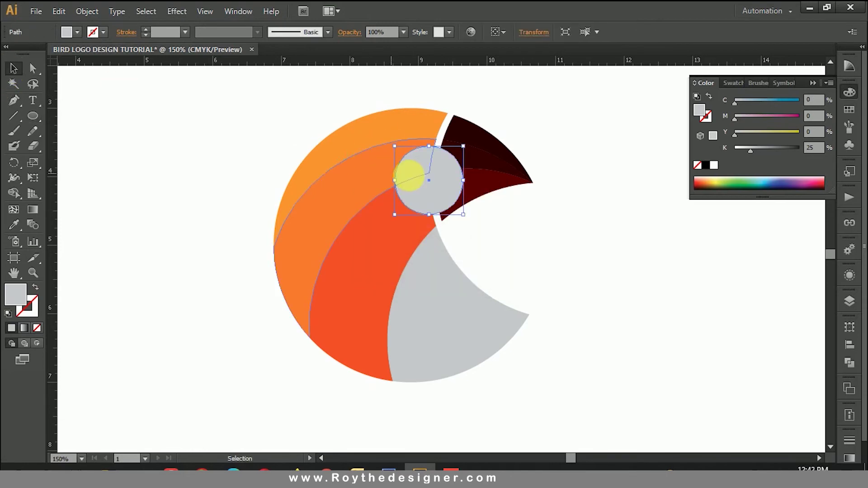
left_click_drag(431, 176, 402, 120)
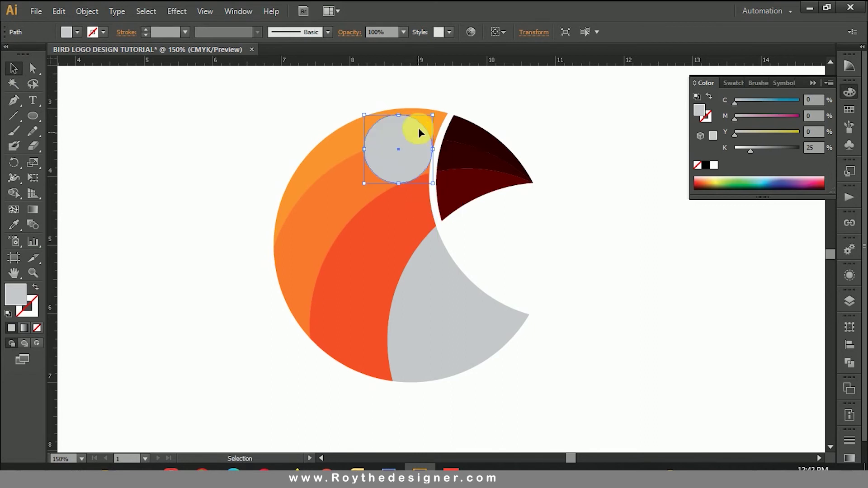
left_click_drag(402, 120, 398, 136)
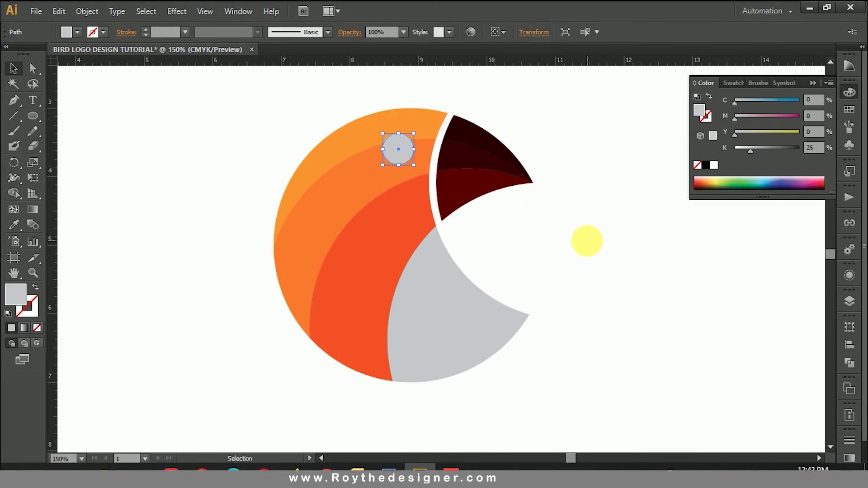
Step: Fill the eye circle white and nudge it slightly left
left_click(588, 244)
left_click(403, 151)
left_click(714, 165)
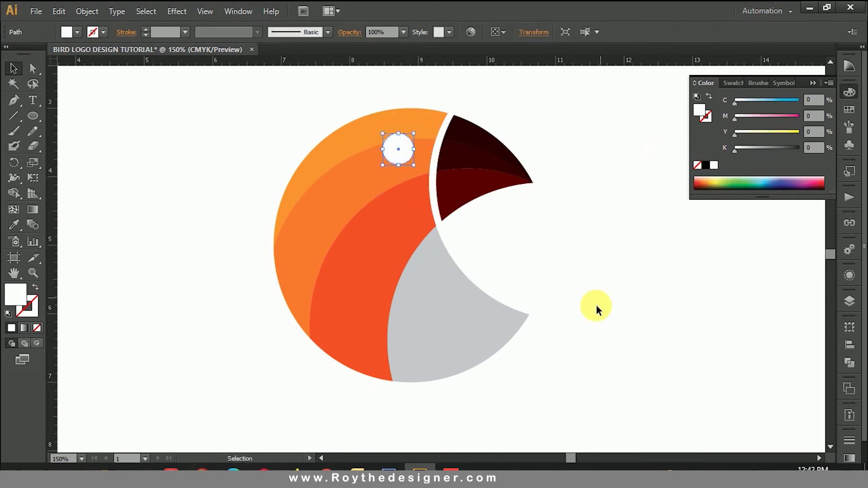
left_click(594, 274)
mouse_move(242, 101)
left_mouse_down()
mouse_move(595, 337)
mouse_move(629, 378)
left_mouse_up()
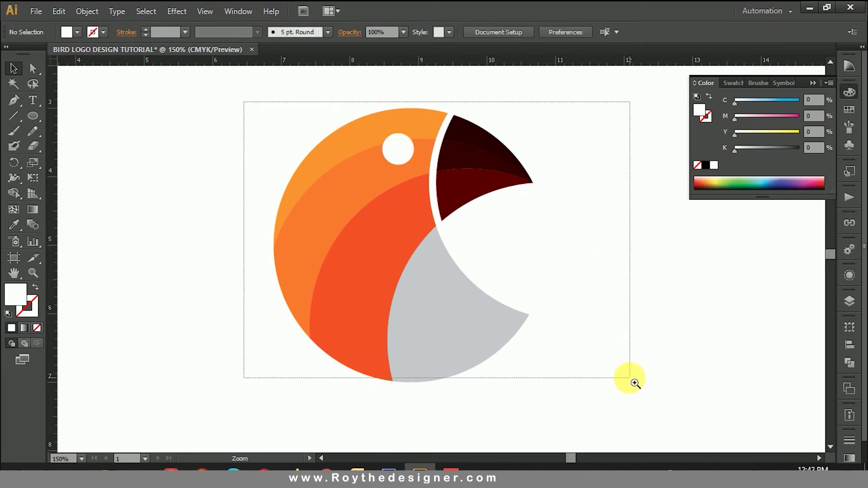
left_click_drag(387, 152, 379, 151)
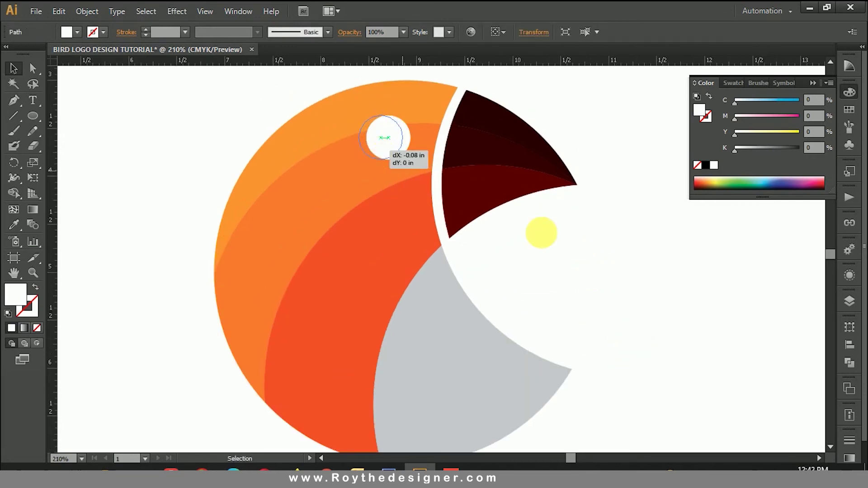
key("ctrl+minus")
key("ctrl+minus")
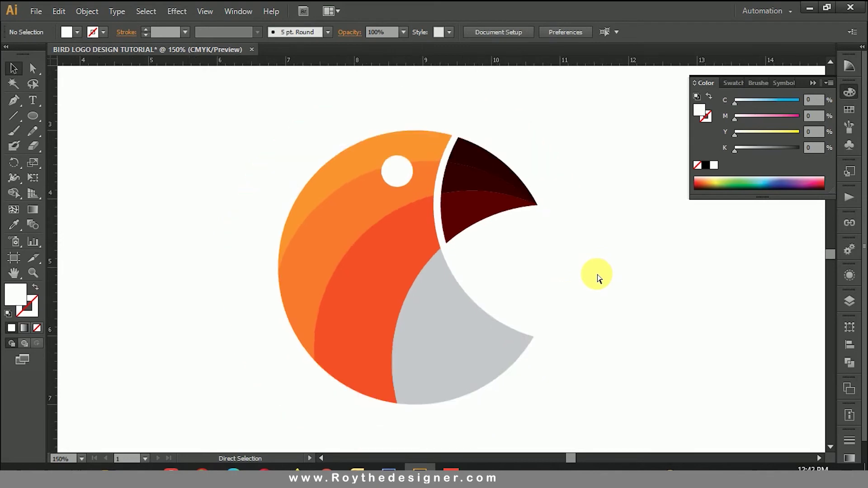
key("ctrl+minus")
left_click_drag(597, 273, 565, 237)
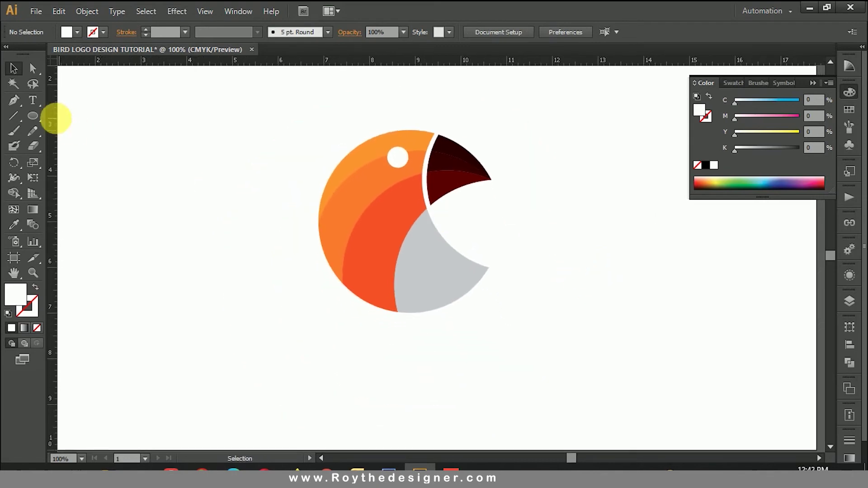
Step: Add centre-aligned 'YOUR COMPANY NAME' / 'YOUR TAGLINE HERE' text, enlarged and centred under the bird
left_click(33, 100)
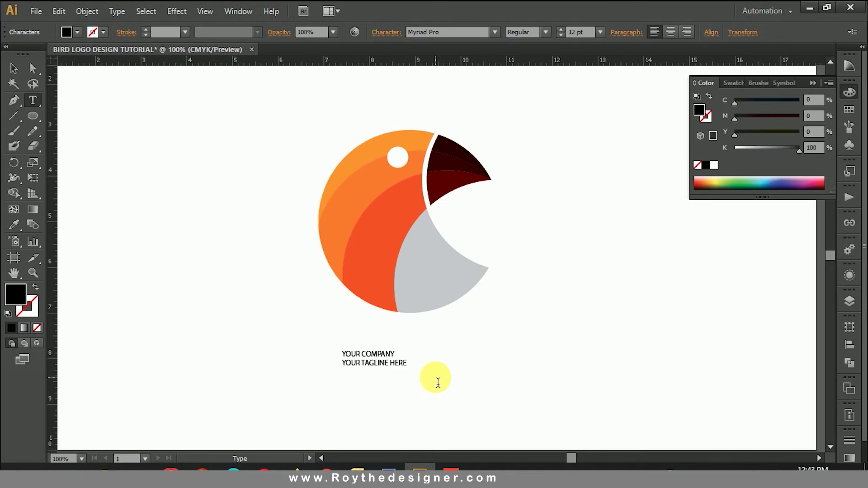
left_click(405, 357)
type("NAME")
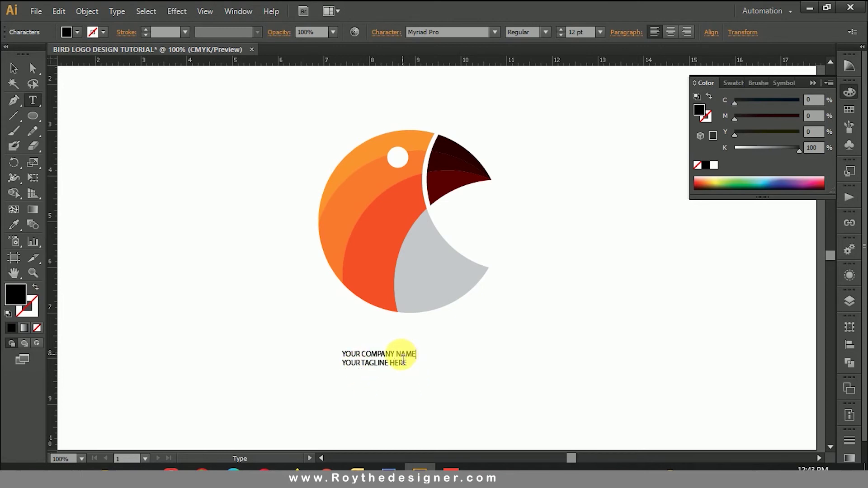
left_click(14, 68)
left_click(671, 32)
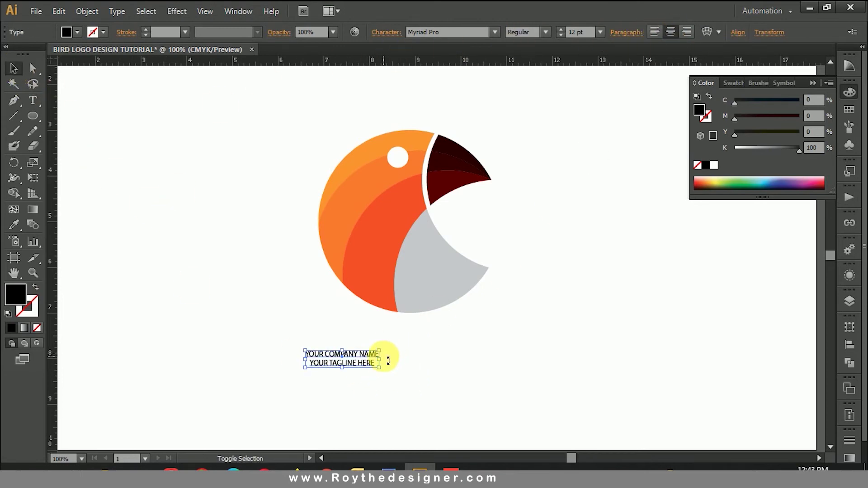
left_click_drag(388, 361, 556, 359)
left_click_drag(510, 343, 565, 352)
Step: Set the text font to Arial and enlarge the tagline's font size
left_click(471, 32)
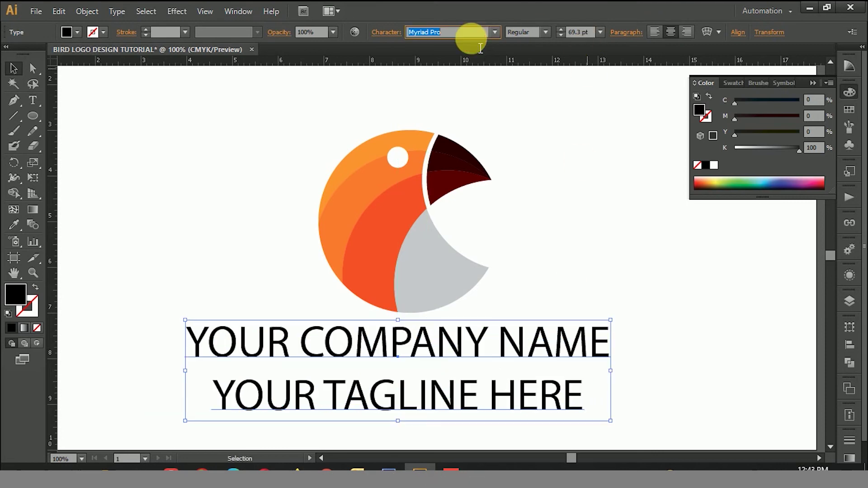
type("Arial")
key("Return")
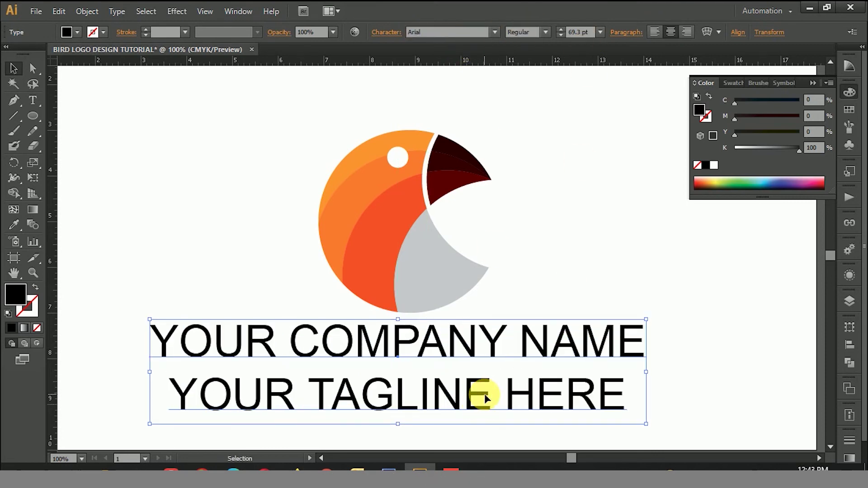
triple_click(483, 396)
left_click(601, 33)
left_click(613, 197)
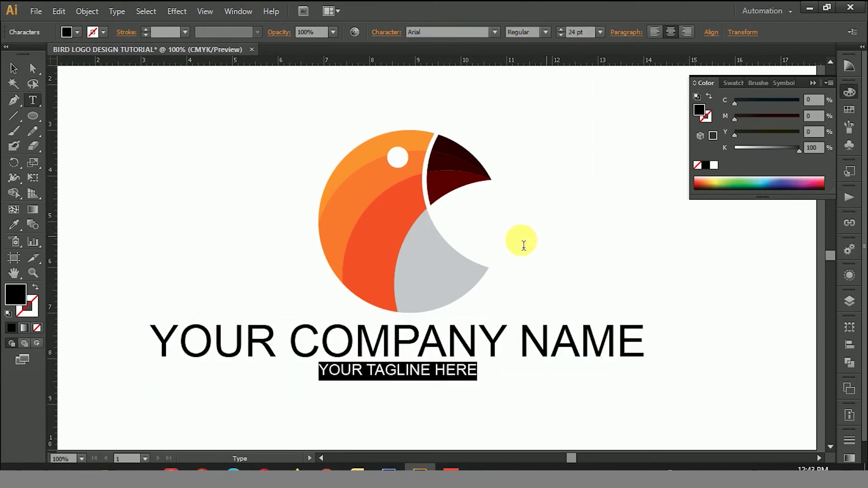
left_click(595, 32)
left_click(611, 213)
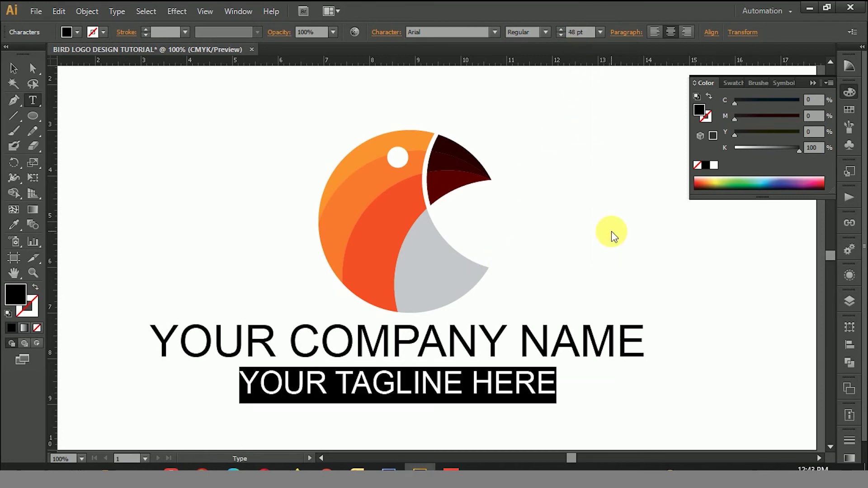
Step: Make the company name bold and colour it with the bird's orange
triple_click(455, 353)
left_click(546, 32)
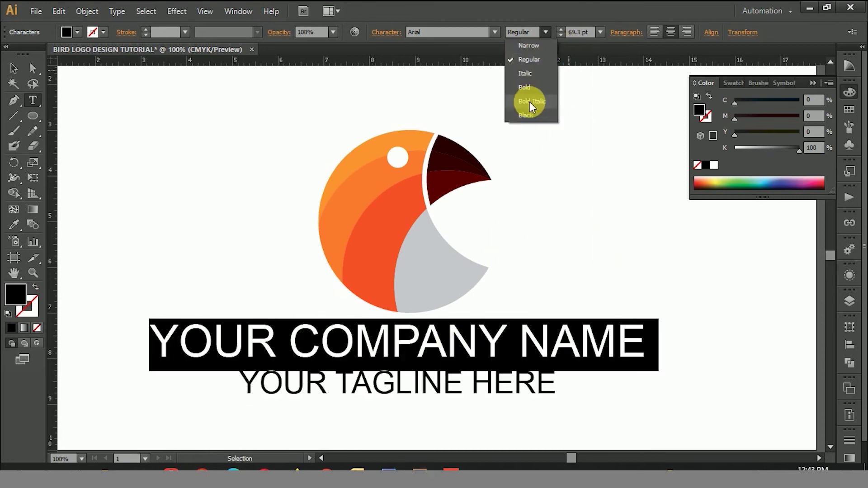
left_click(529, 89)
left_click(14, 68)
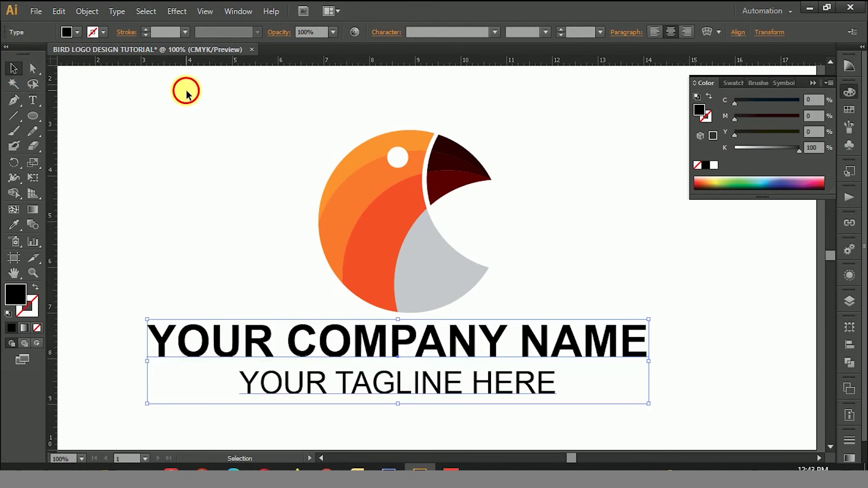
left_click(298, 233)
triple_click(337, 332)
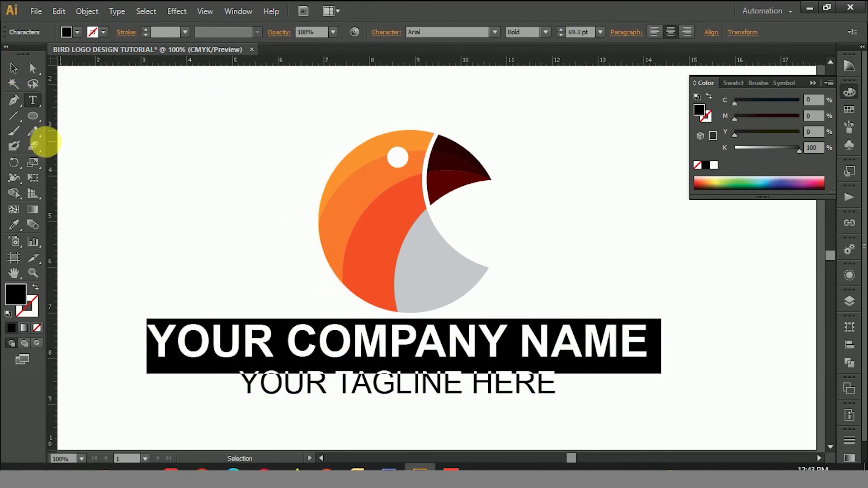
left_click(14, 224)
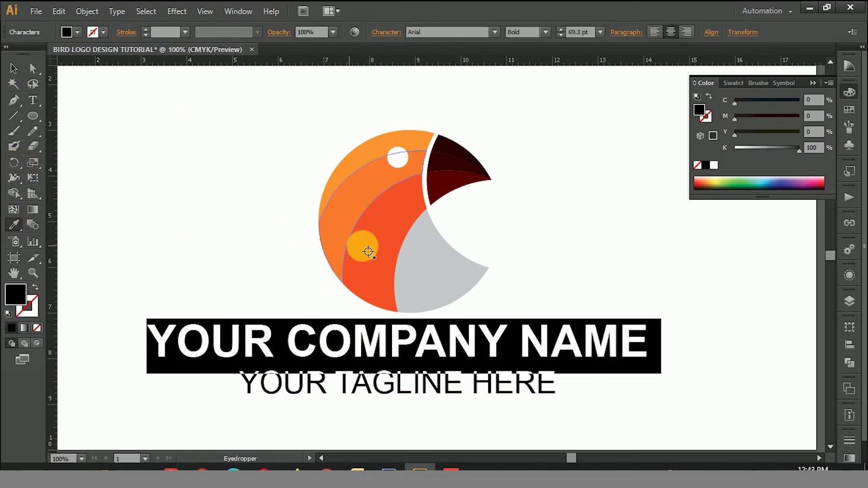
left_click(358, 247)
left_click(13, 68)
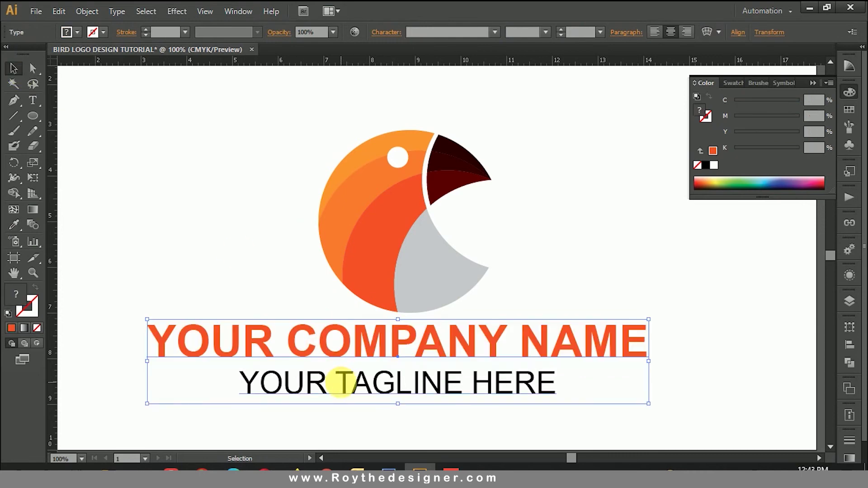
Step: Colour the tagline dark grey with K set to 75
triple_click(343, 380)
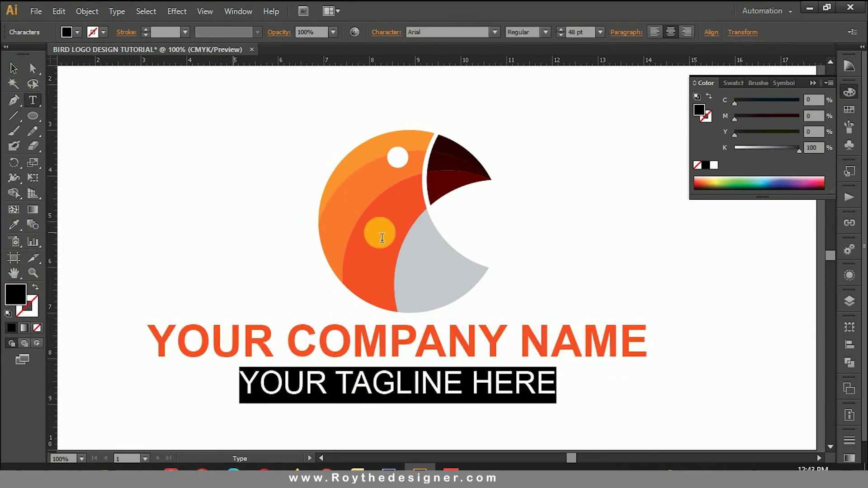
left_click_drag(768, 149, 772, 151)
left_click(803, 150)
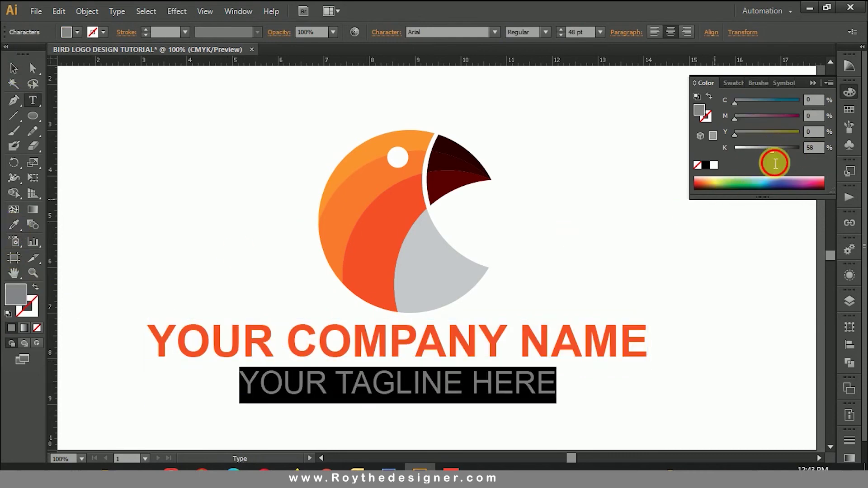
type("75")
key("Return")
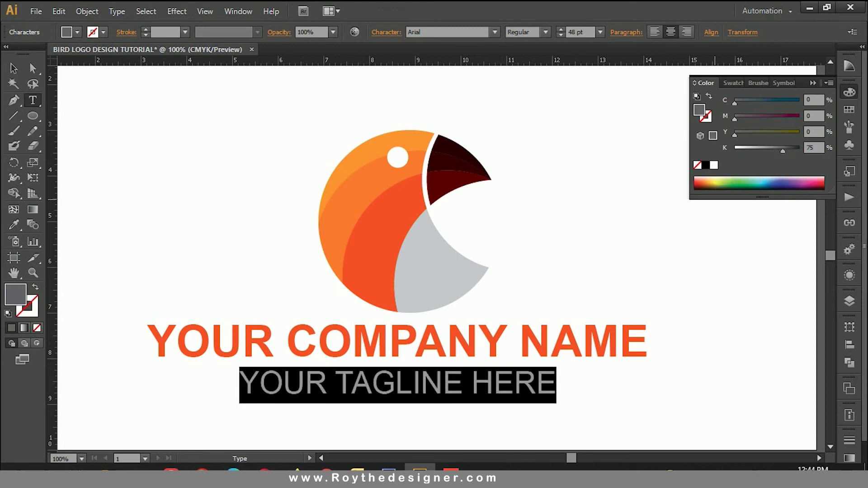
left_click(14, 68)
left_click(146, 122)
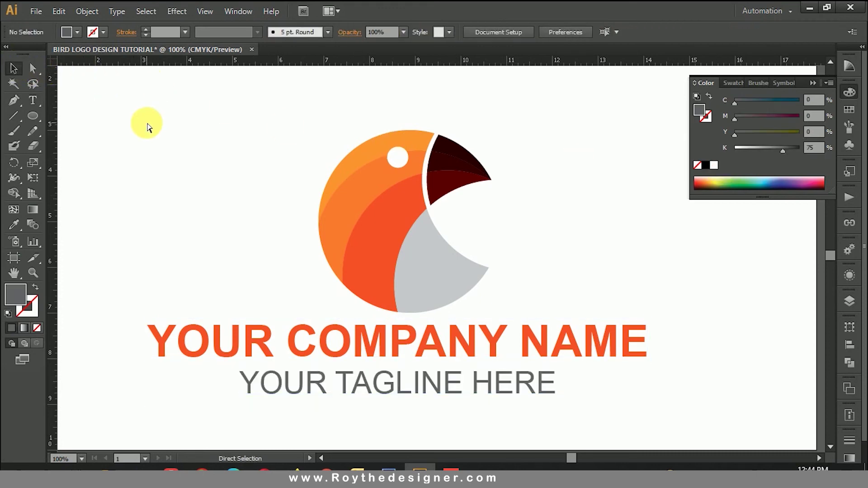
key("ctrl+minus")
Step: Delete the word 'NAME' and its trailing space from the company name line
left_click_drag(203, 129, 687, 415)
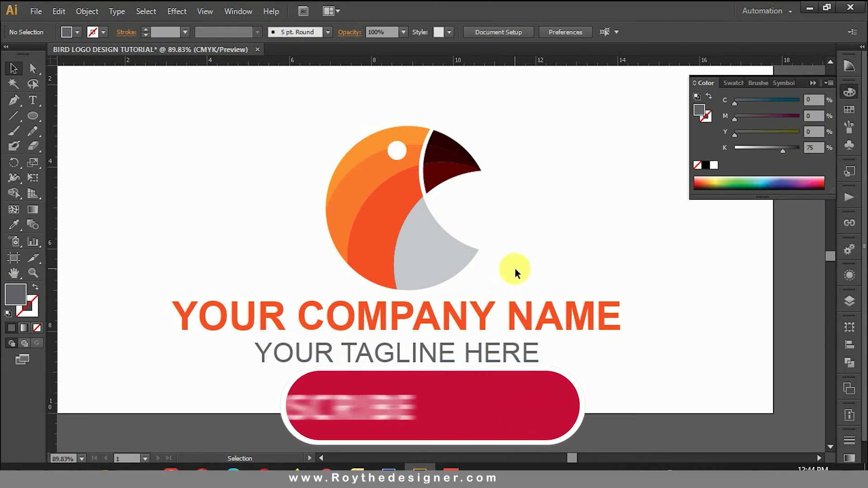
left_click(506, 306)
double_click(506, 312)
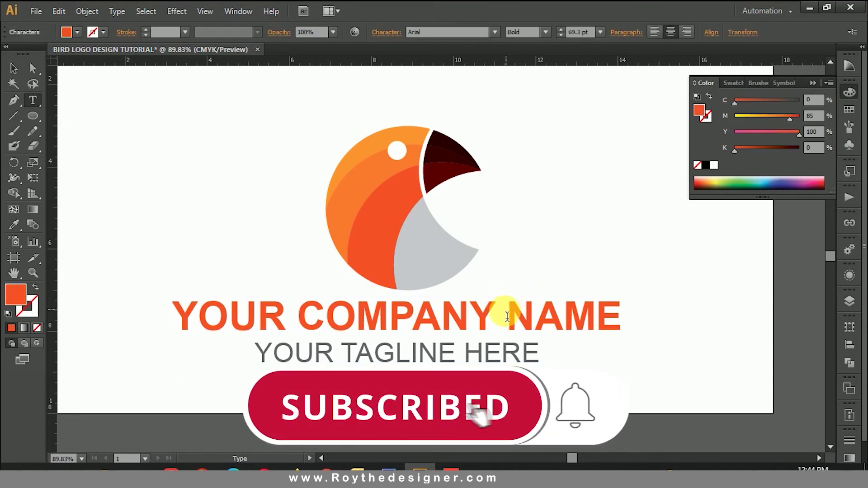
left_click_drag(507, 317, 611, 312)
key("BackSpace")
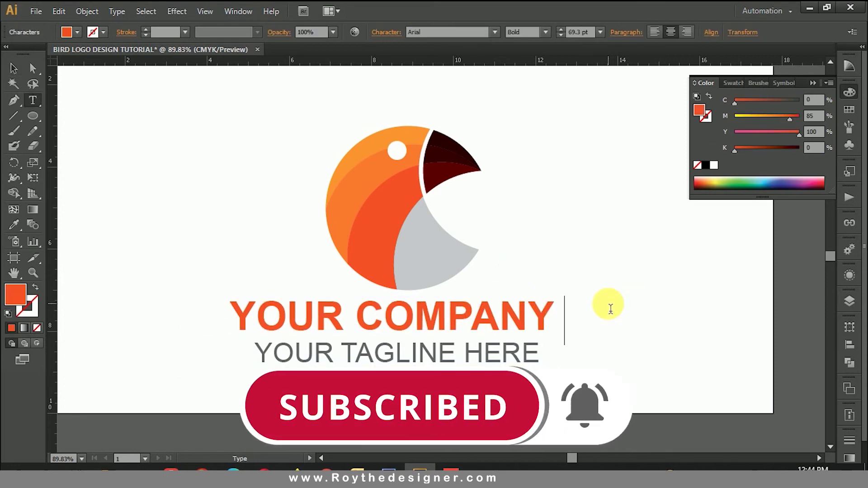
key("BackSpace")
key("Escape")
left_click(525, 276)
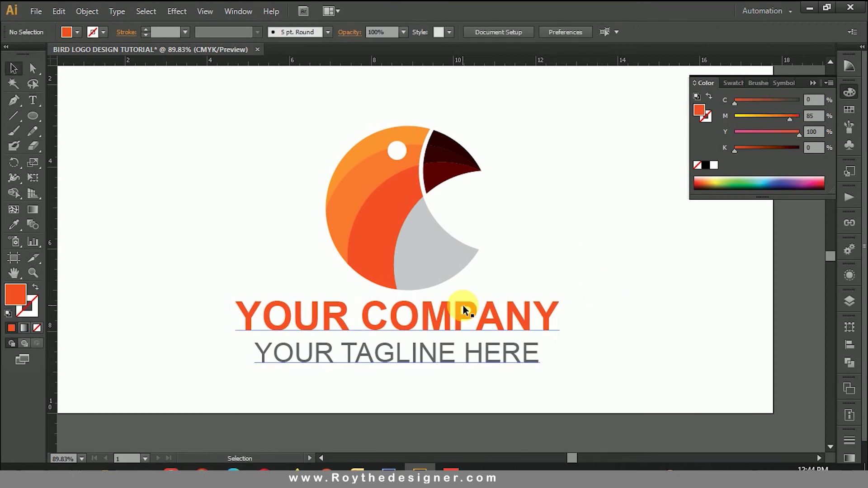
left_click(470, 314)
left_click(503, 247)
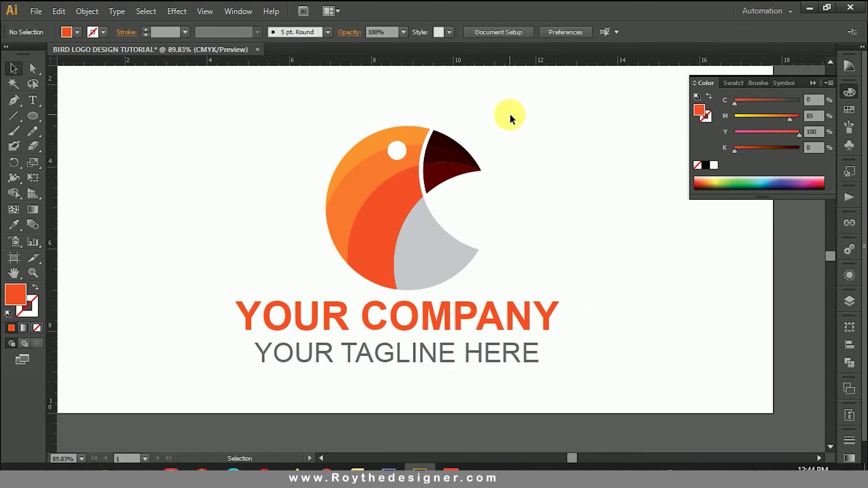
left_click_drag(509, 113, 421, 185)
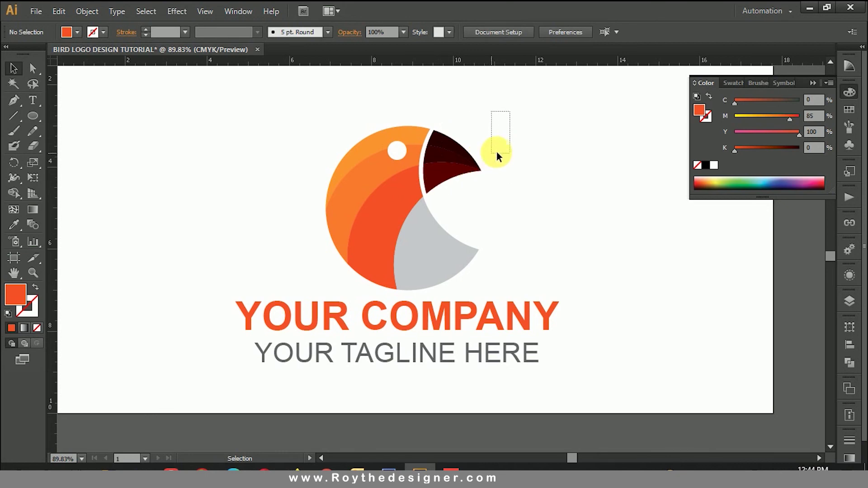
Step: Move the white eye circle slightly lower on the head
left_click(397, 176)
scroll(397, 177, "up", 3)
left_click(377, 191)
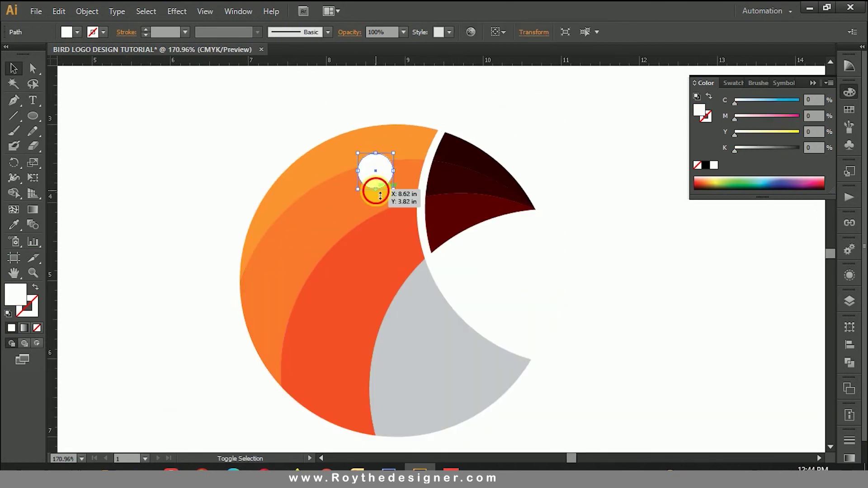
left_click_drag(379, 194, 379, 196)
left_click(519, 281)
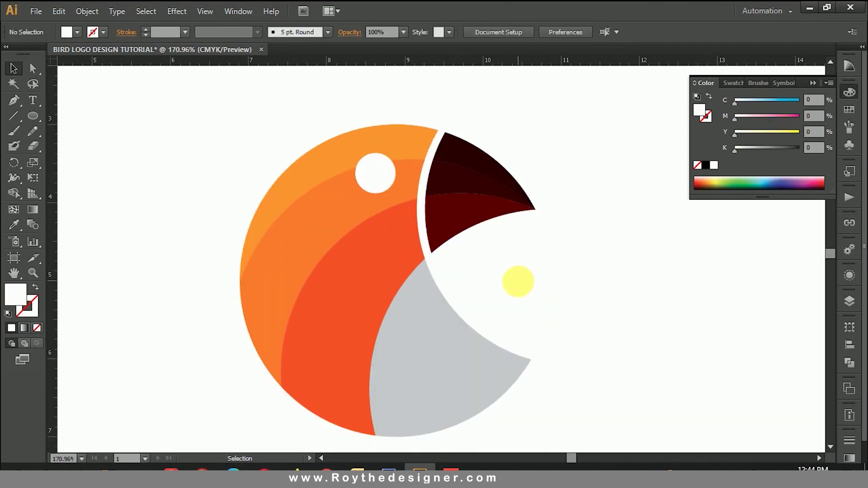
key("ctrl+1")
Step: Group the bird's parts and horizontally centre the bird with the text
left_click(352, 261)
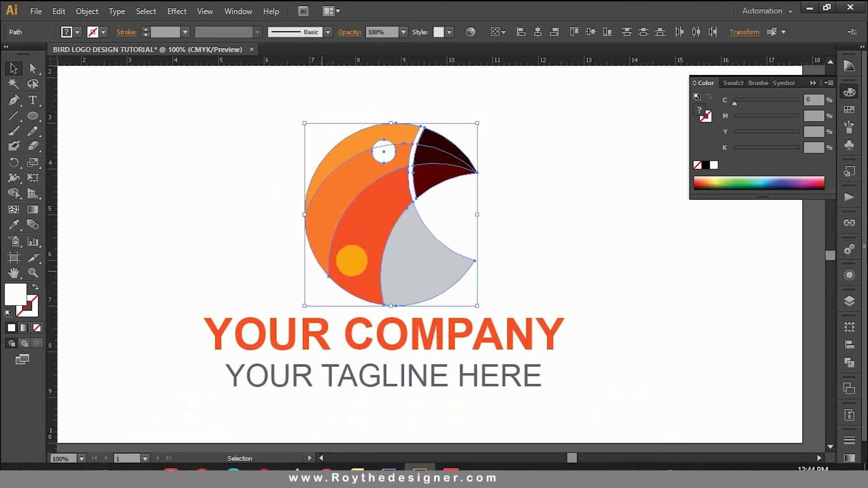
right_click(386, 212)
left_click(425, 274)
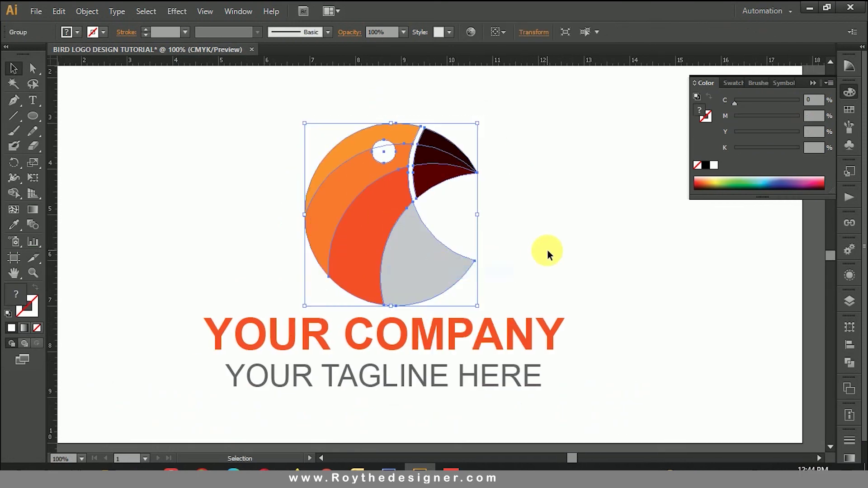
left_click(485, 333)
left_click(442, 256, "shift")
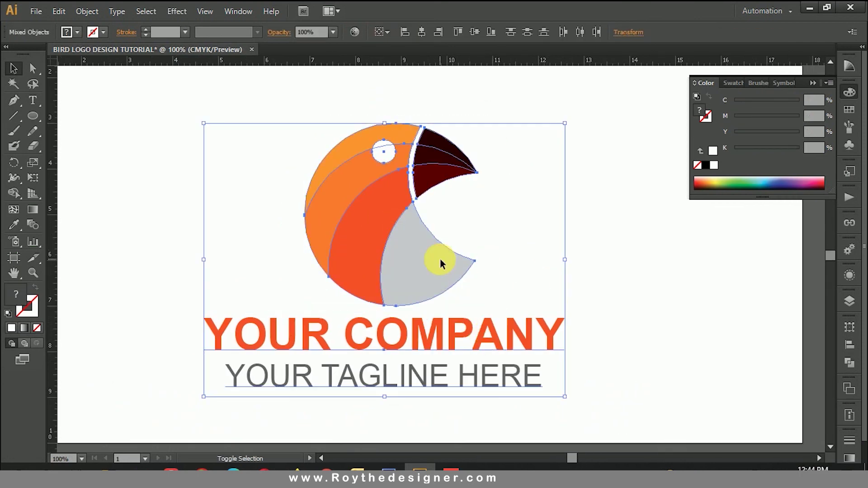
left_click(422, 31)
left_click(496, 189)
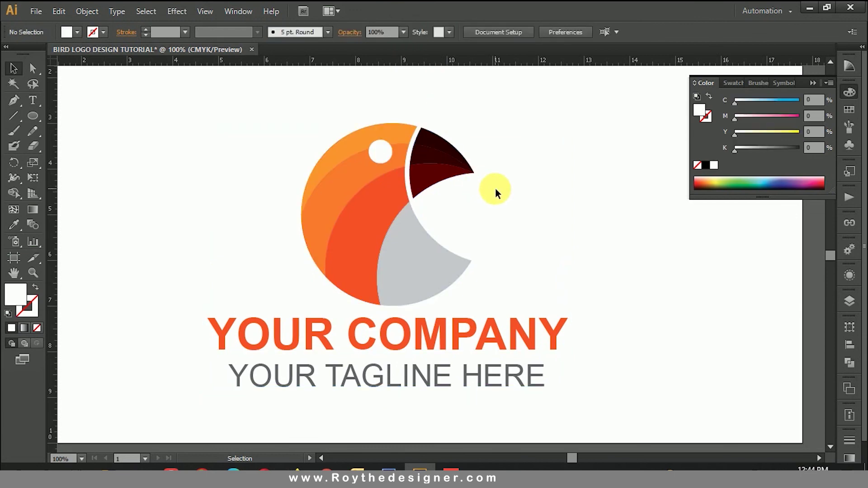
Step: Reduce the tagline's font size from 48 pt to 44 pt
left_click(845, 96)
key("ctrl+minus")
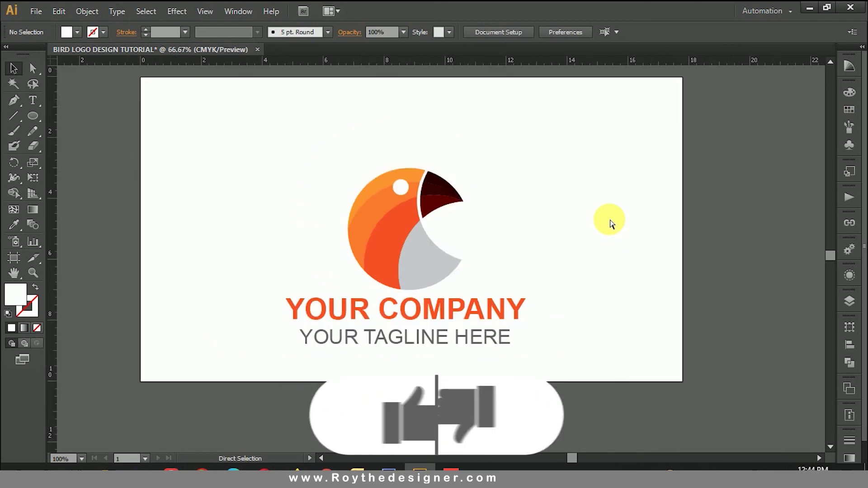
left_click_drag(233, 133, 578, 378)
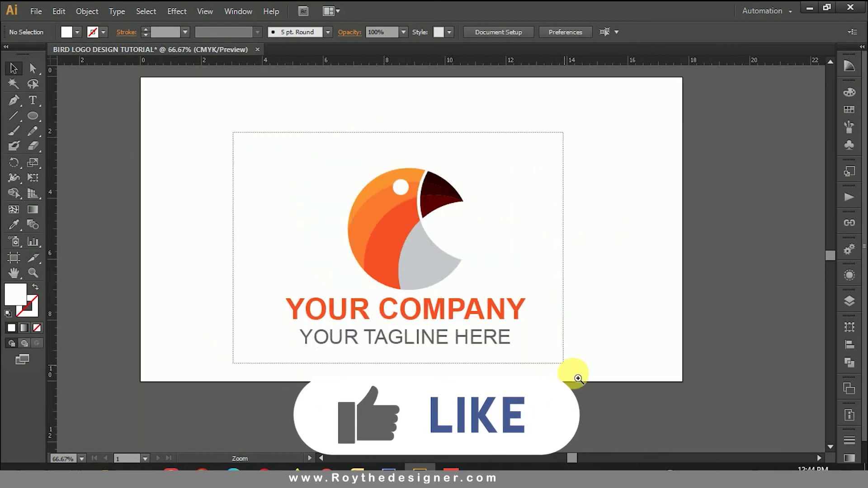
left_click(512, 368)
triple_click(512, 373)
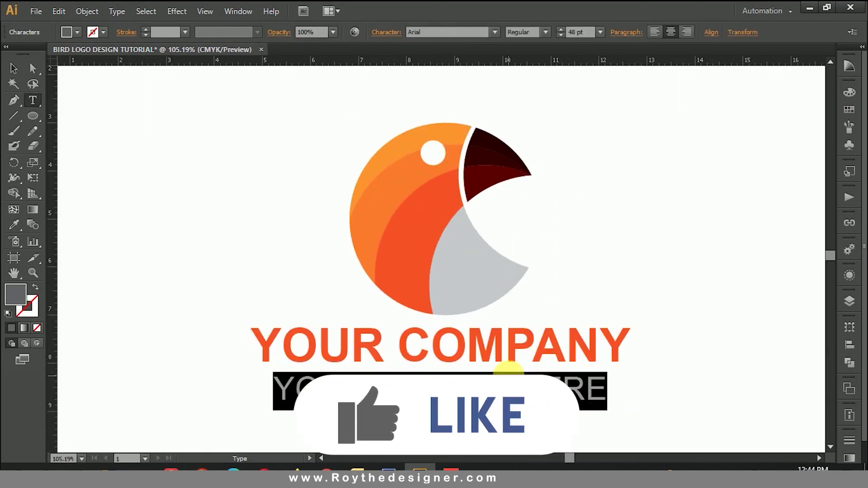
key("ctrl+shift+comma")
key("ctrl+shift+comma")
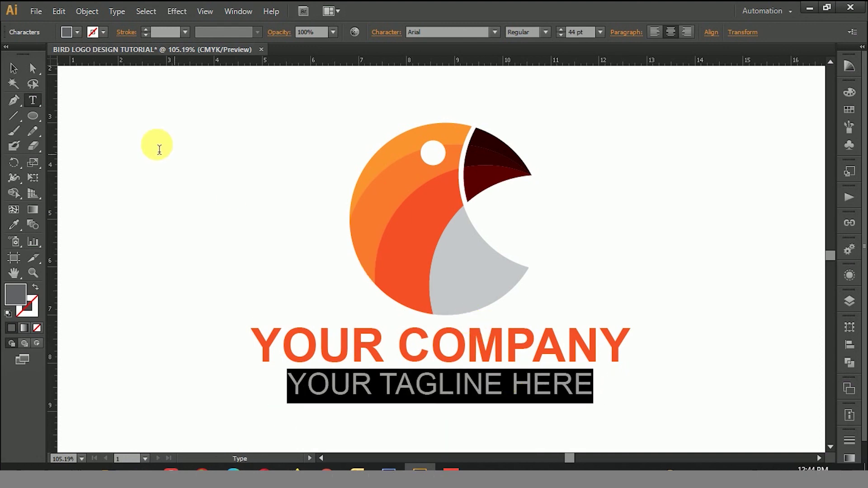
left_click(15, 68)
left_click(274, 134)
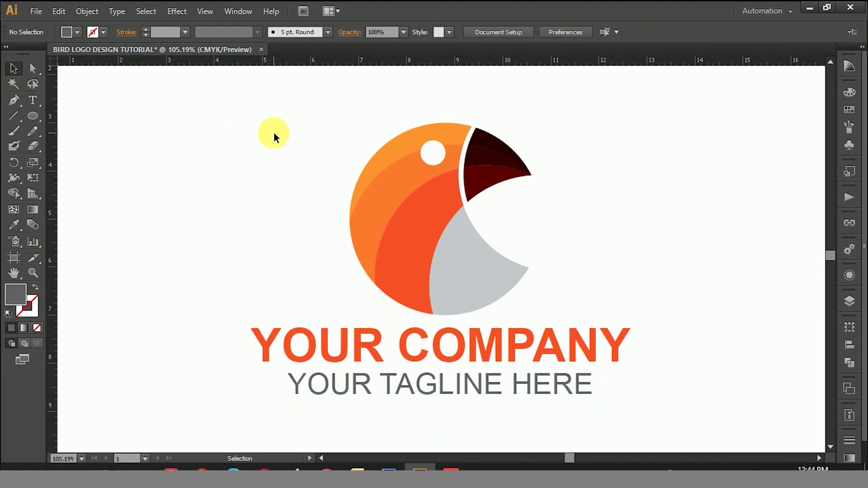